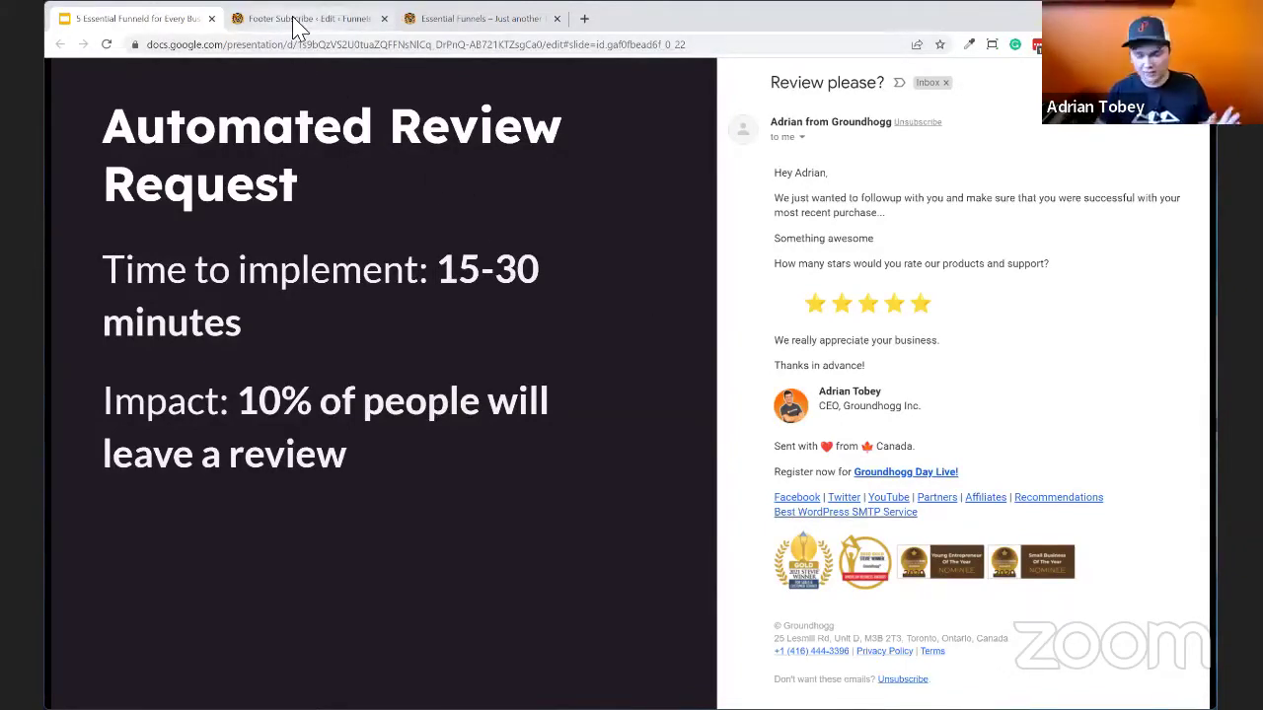
Open the inactive Review request funnel for editing and view its LearnDash Action and first delay timer settings.
click(306, 20)
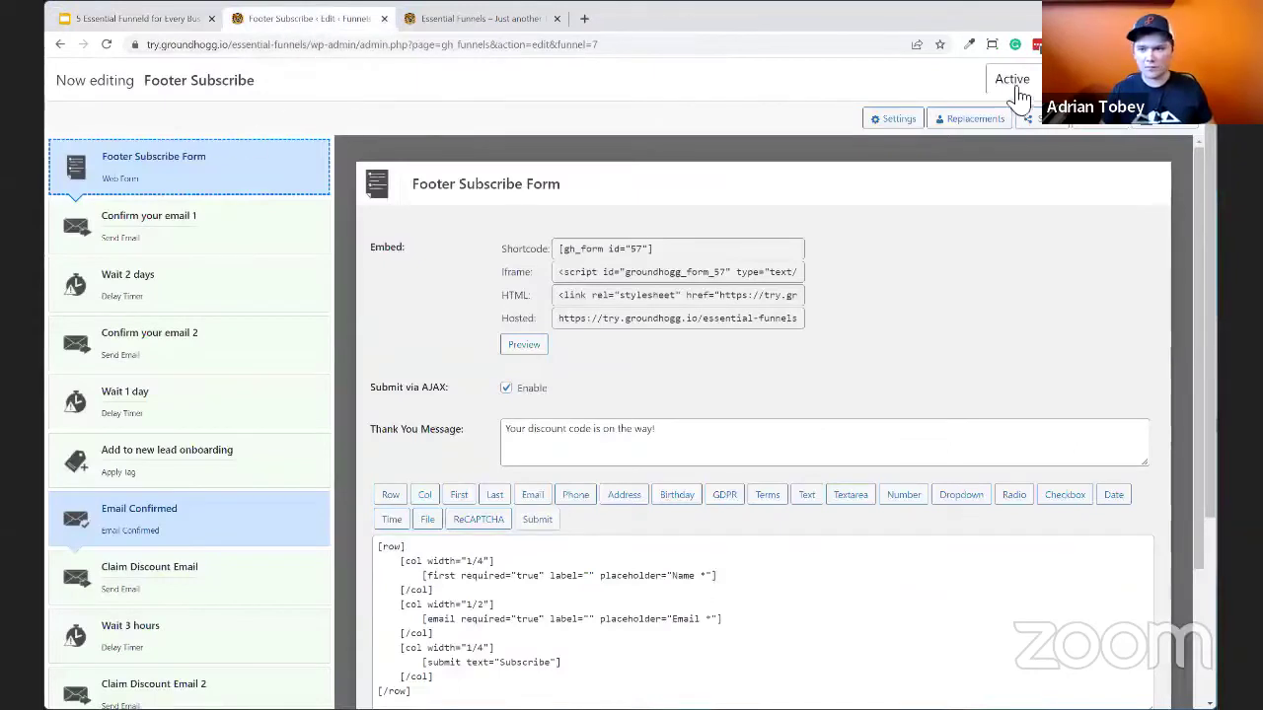
click(1055, 80)
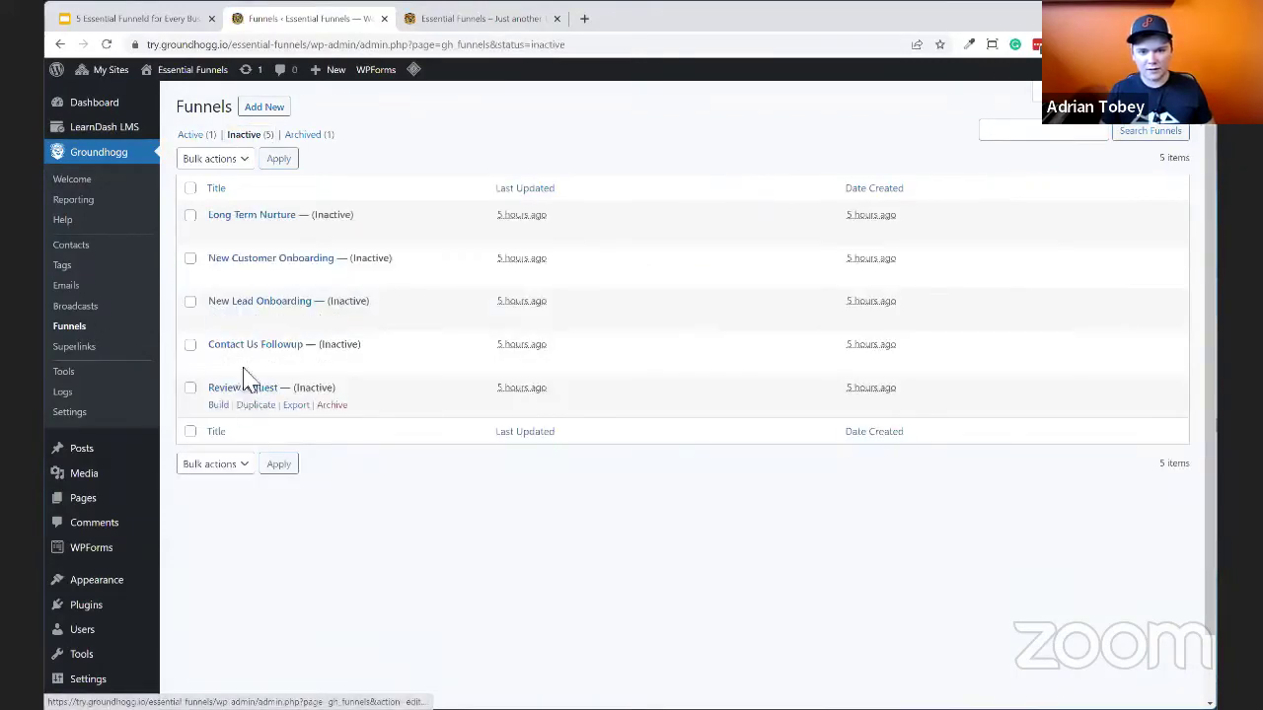
click(246, 388)
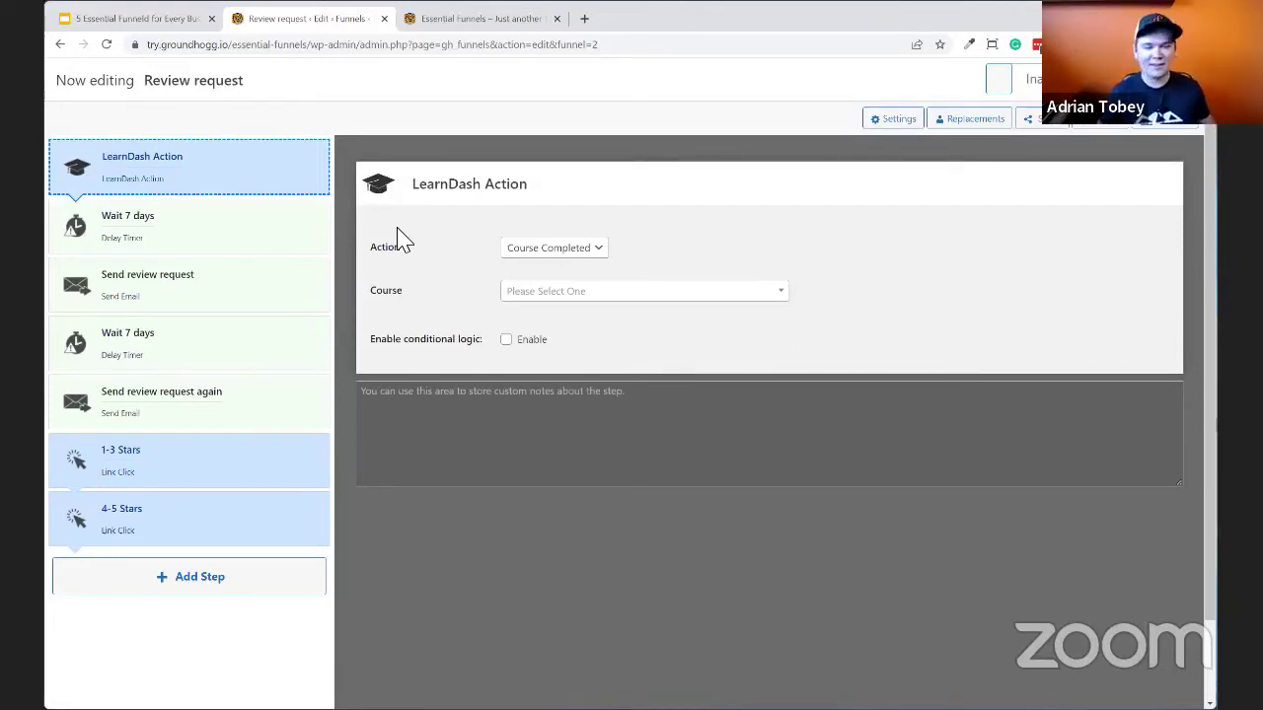
click(279, 249)
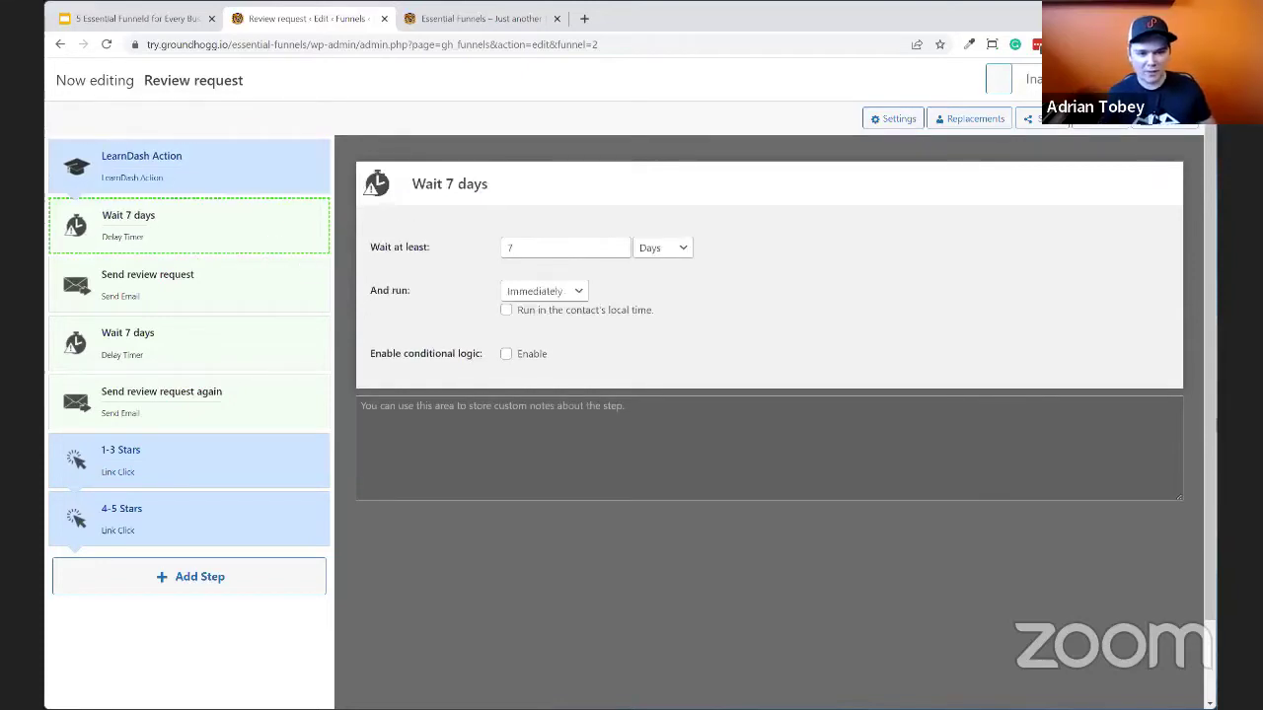
click(208, 168)
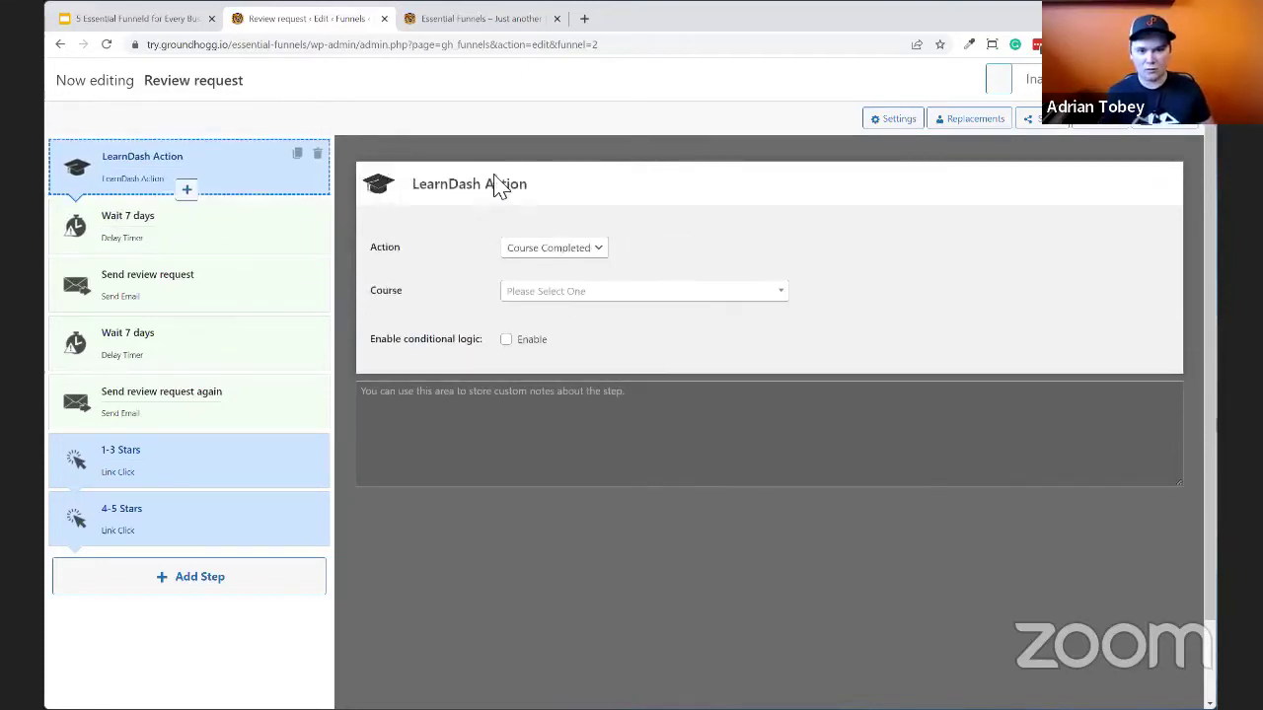
Set the funnel's first delay timer to wait at least 1 day and rename it "Wait 1 day".
click(222, 219)
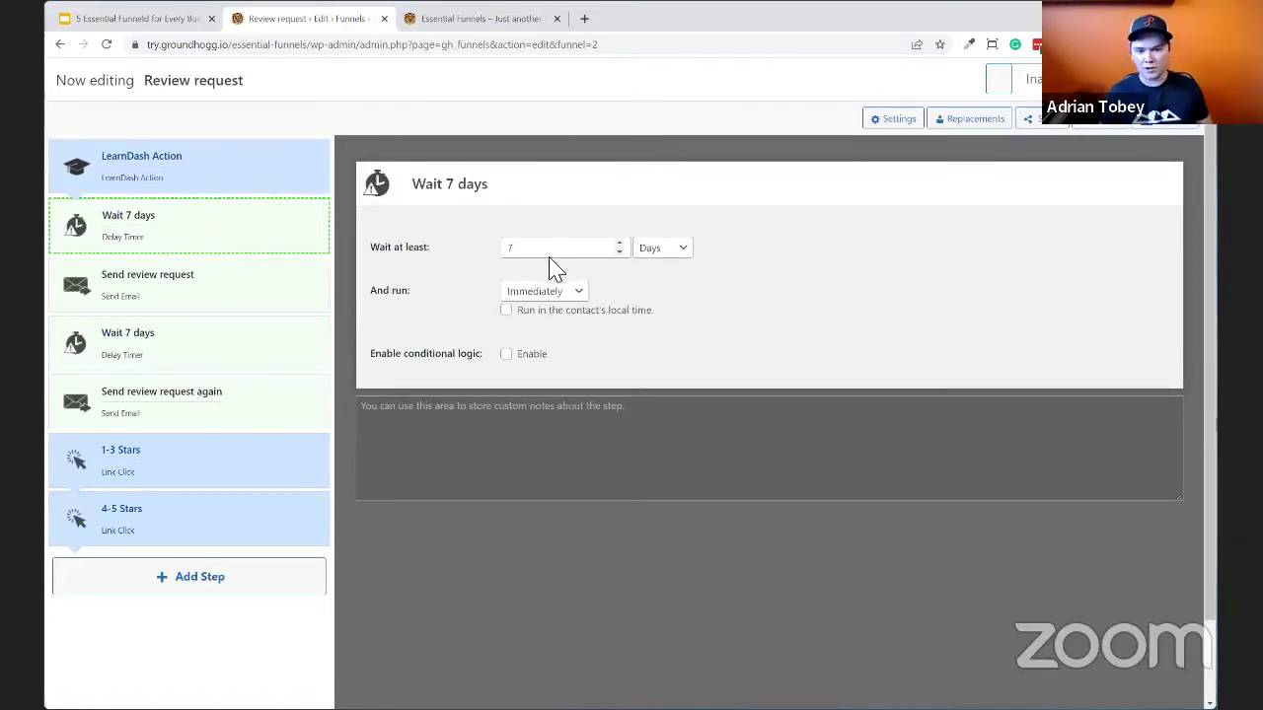
click(460, 193)
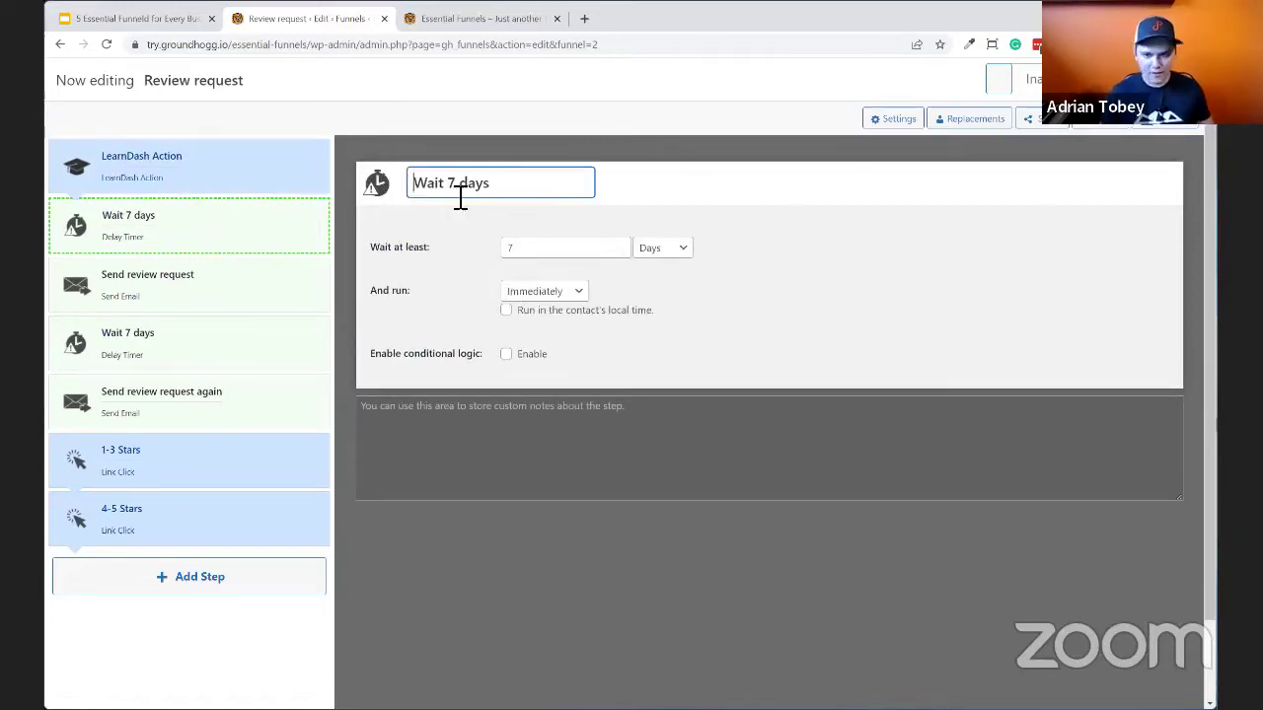
triple_click(459, 197)
click(490, 187)
drag(491, 187, 454, 190)
text(1)
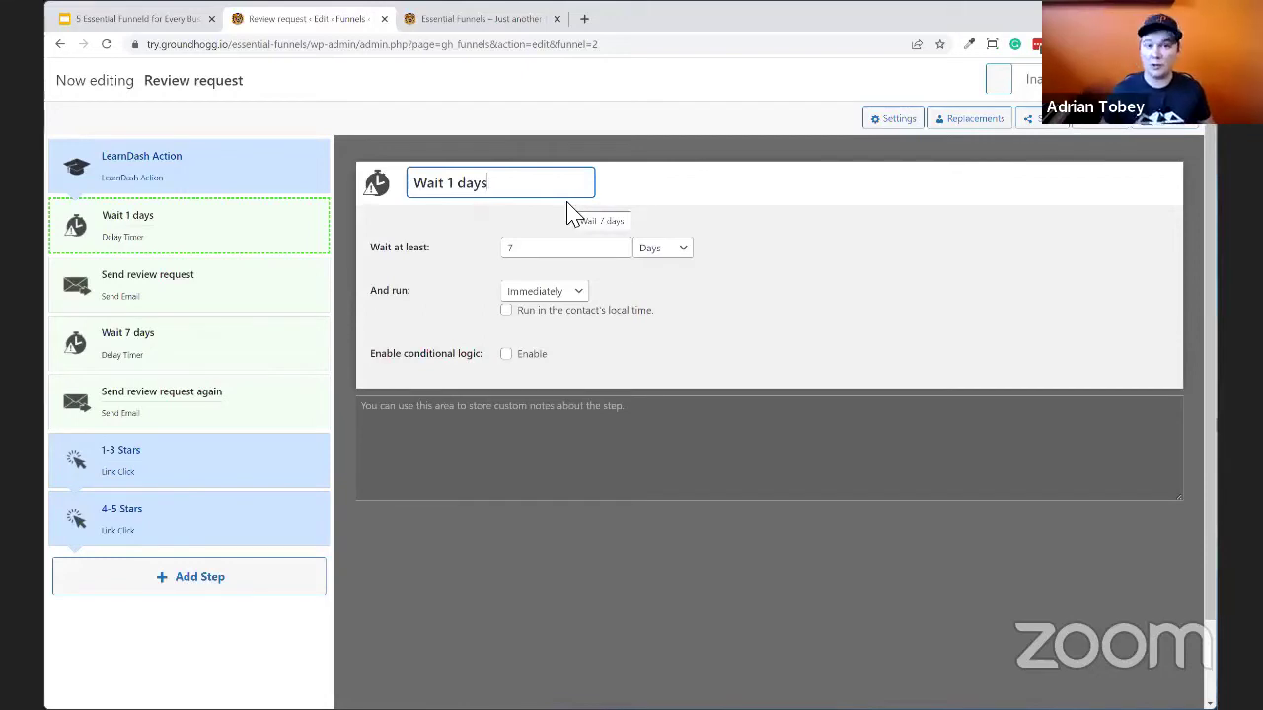
key(Tab)
text(1)
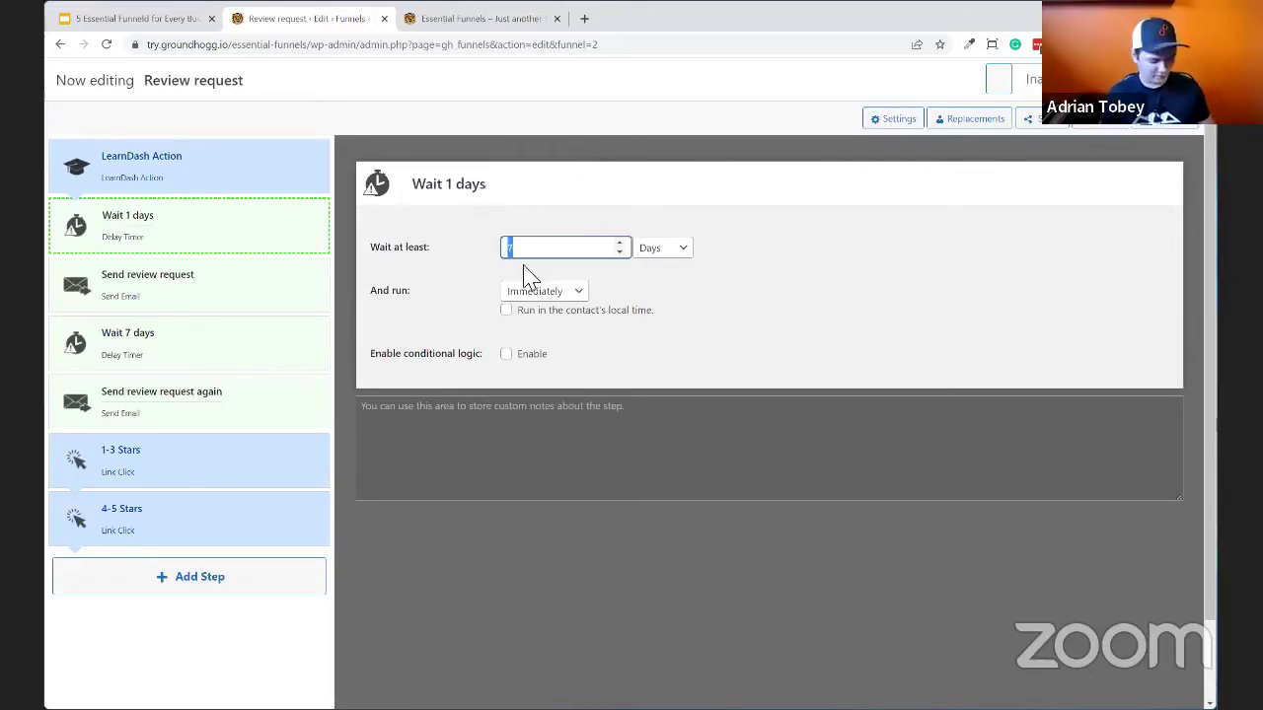
click(667, 252)
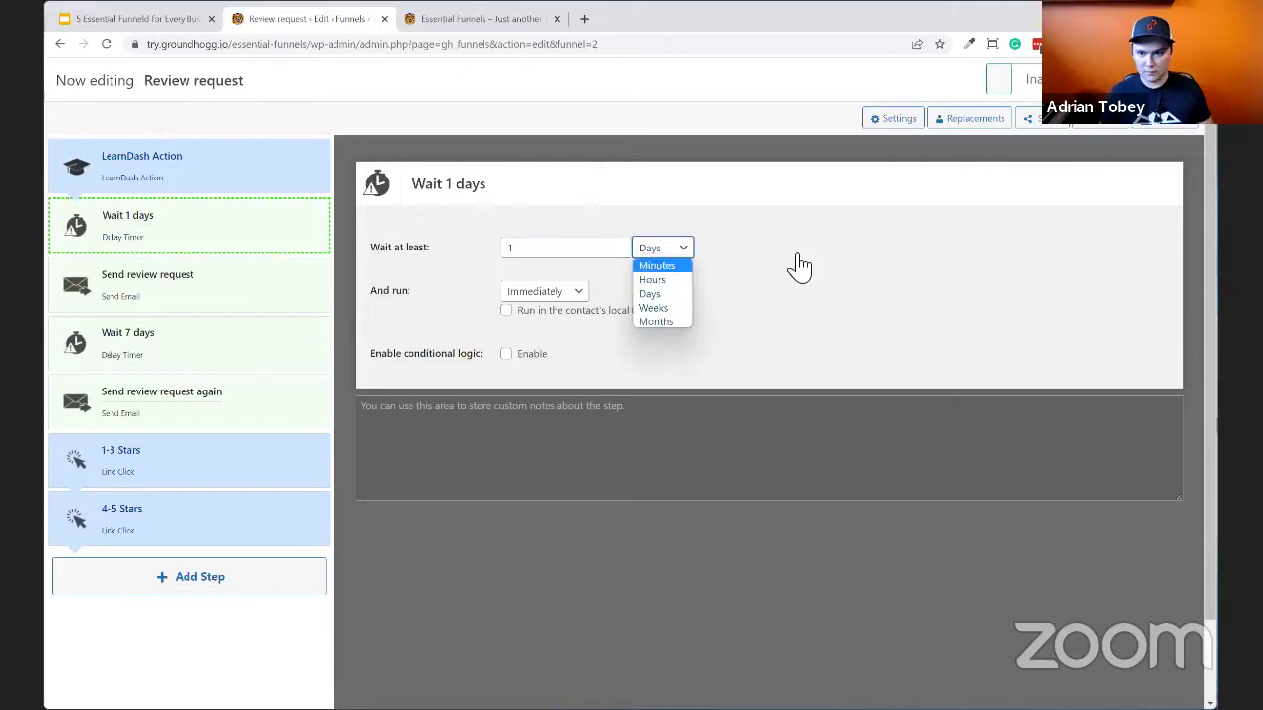
click(483, 188)
key(BackSpace)
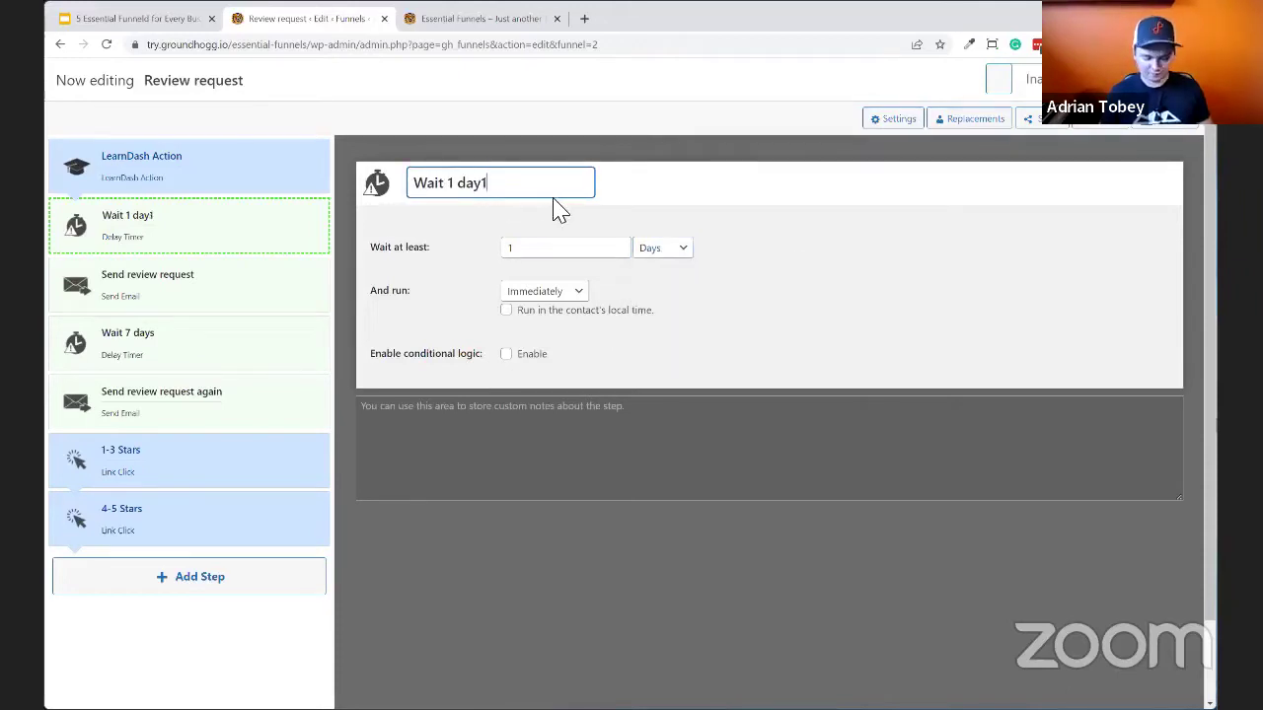
key(Return)
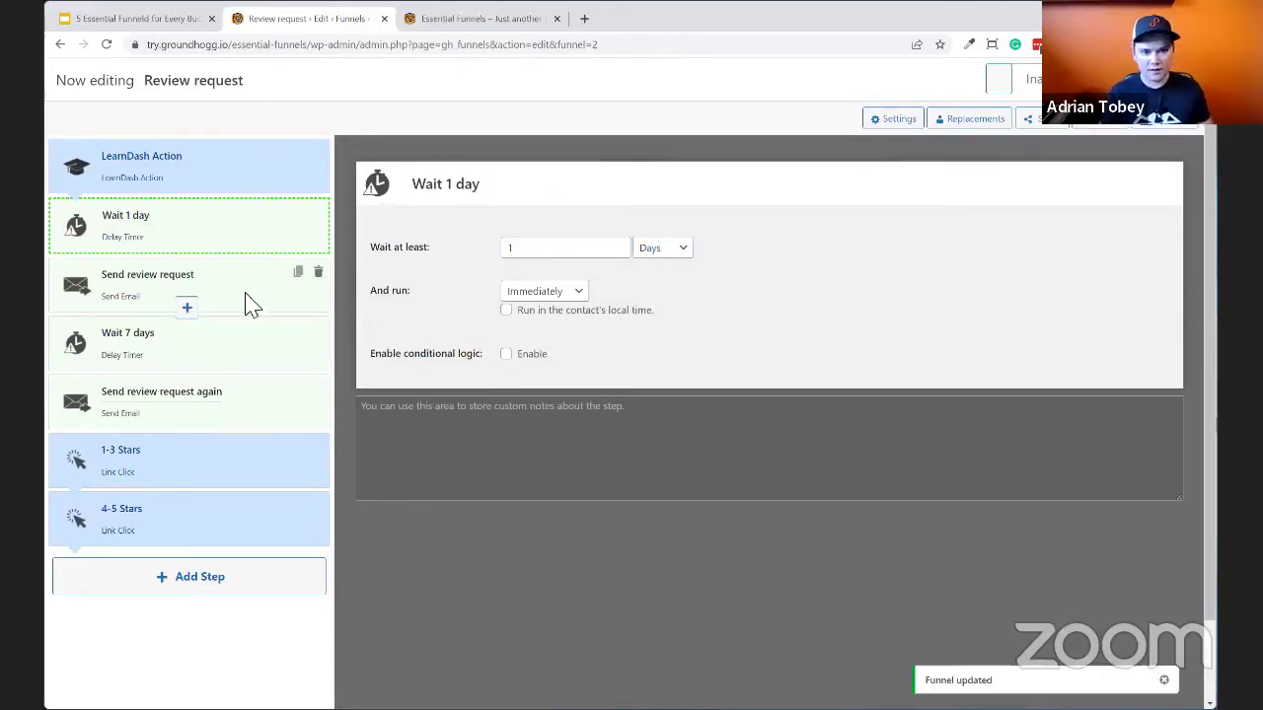
Open the first review request's email for editing and delete the broken image beside the signature.
click(237, 298)
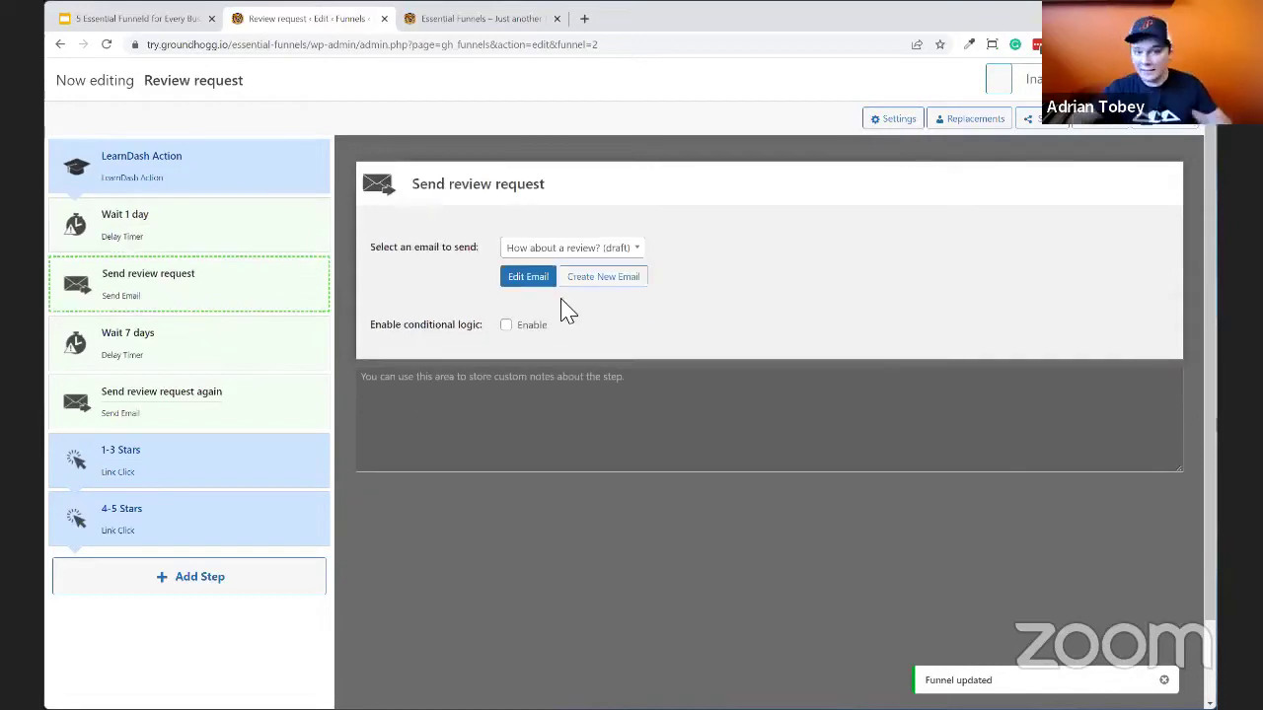
click(547, 281)
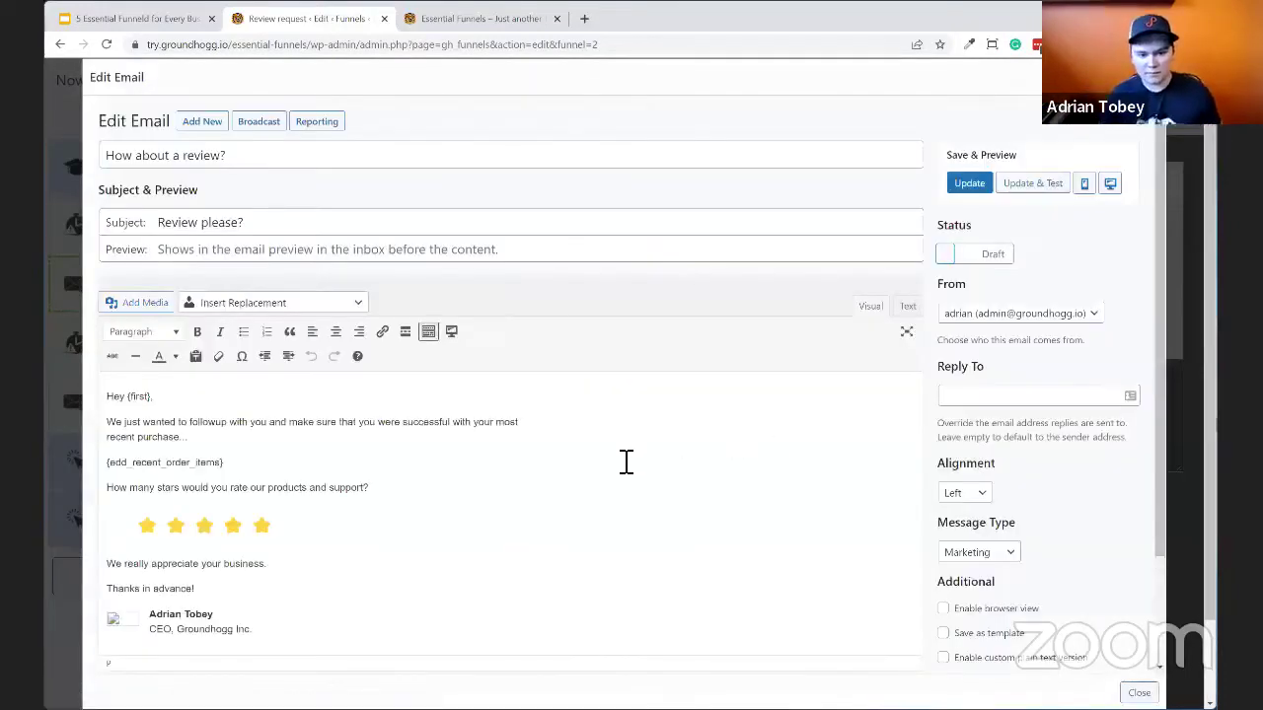
scroll(557, 456, down, 2)
click(129, 501)
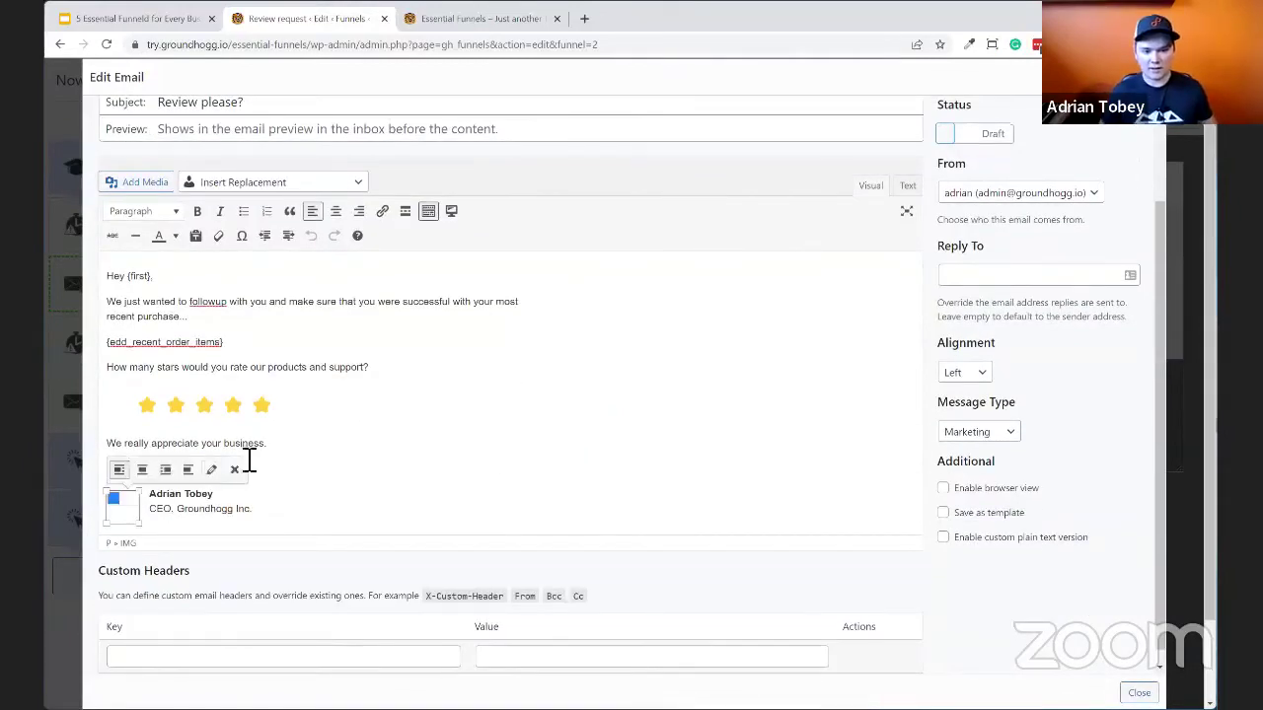
click(234, 455)
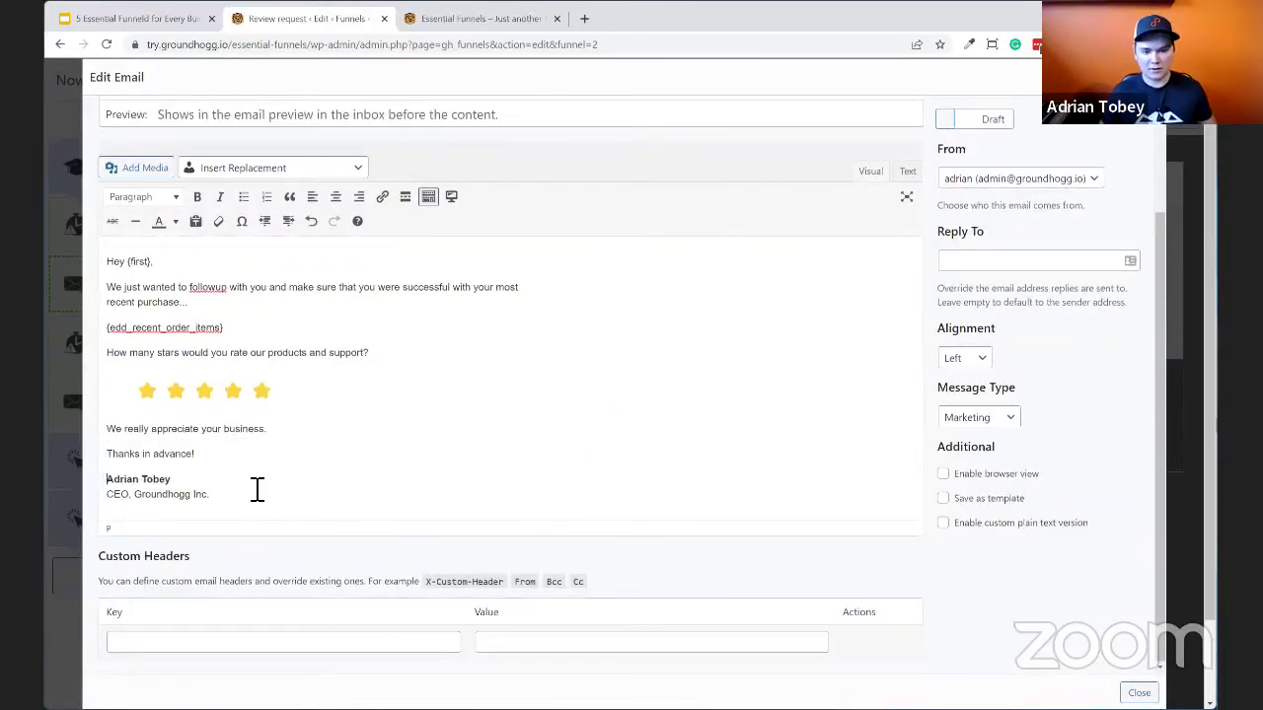
scroll(156, 472, up, 2)
scroll(331, 432, down, 2)
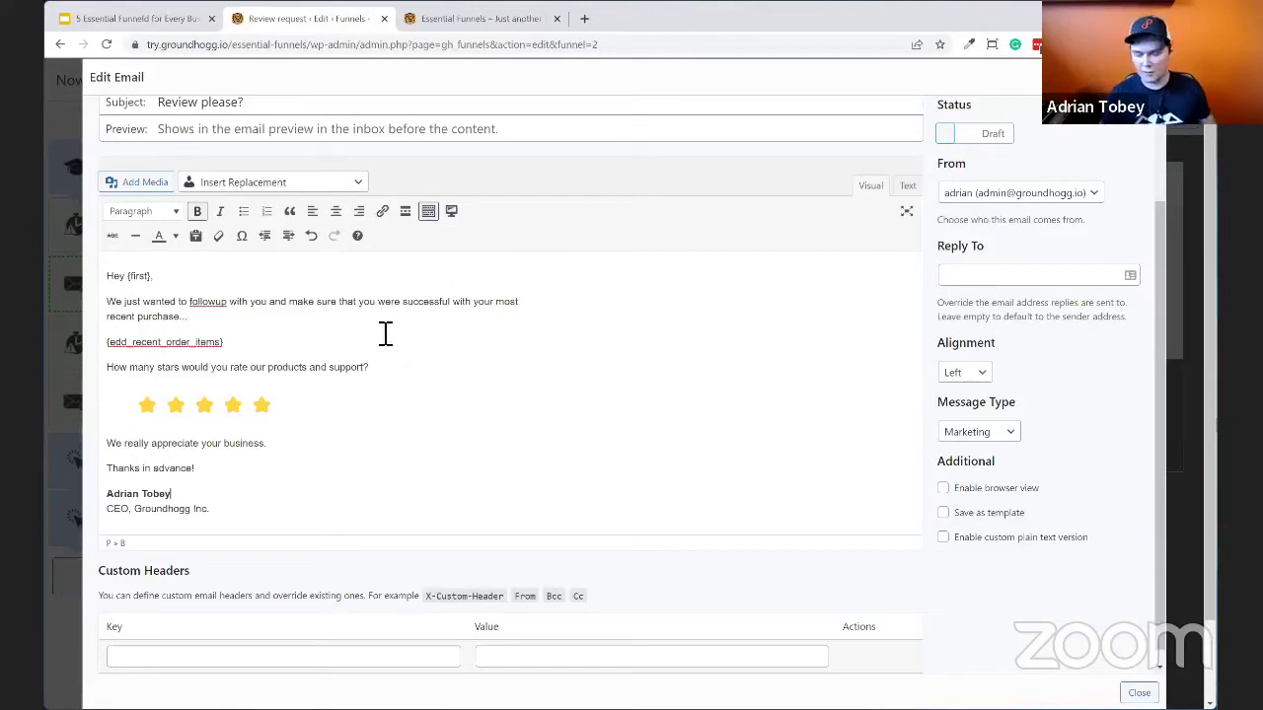
Replace the opening sentence's text after "make sure" with "you got tremendous value from".
drag(193, 316, 277, 312)
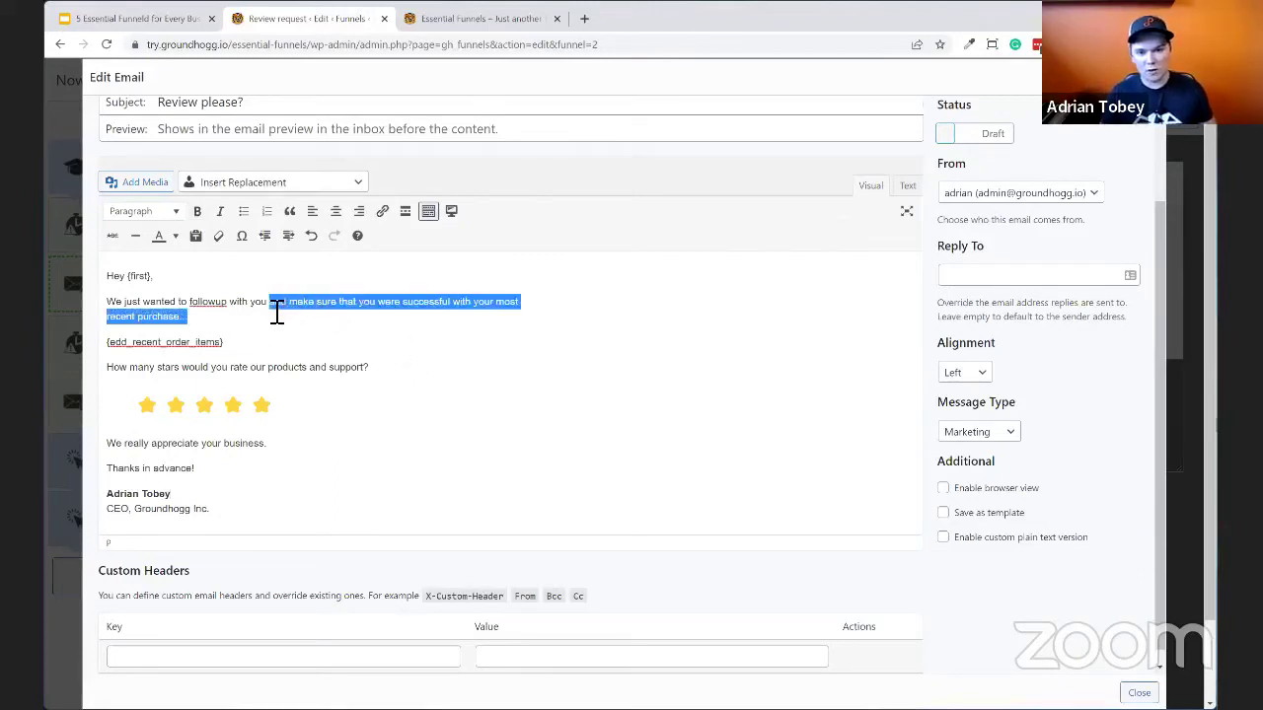
key(ctrl+shift+Right)
key(ctrl+shift+Right)
key(ctrl+shift+Right)
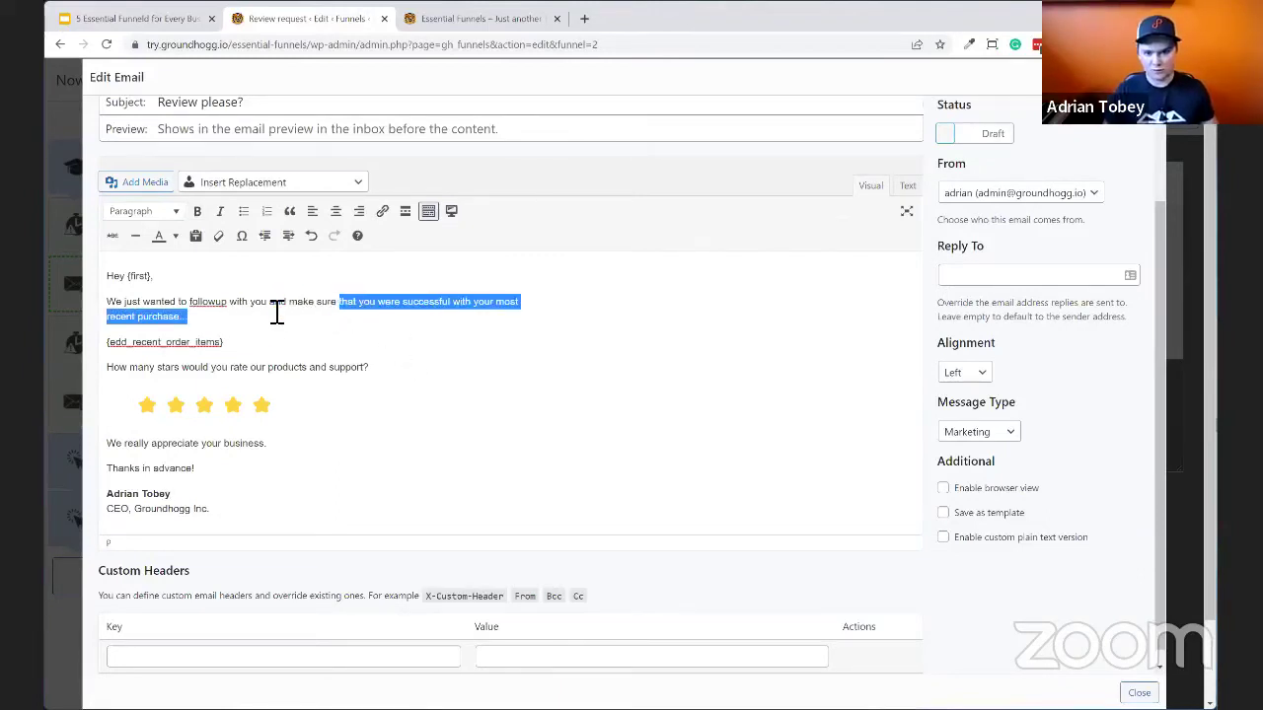
text(you got)
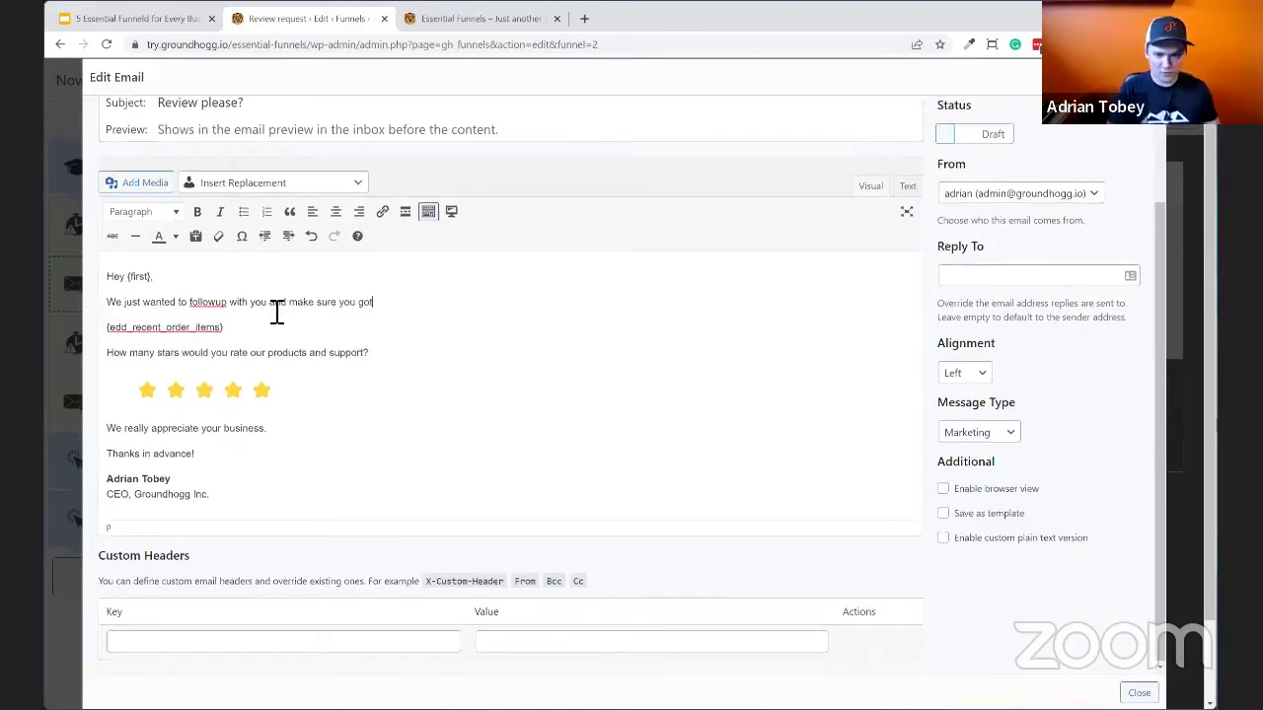
text( trem)
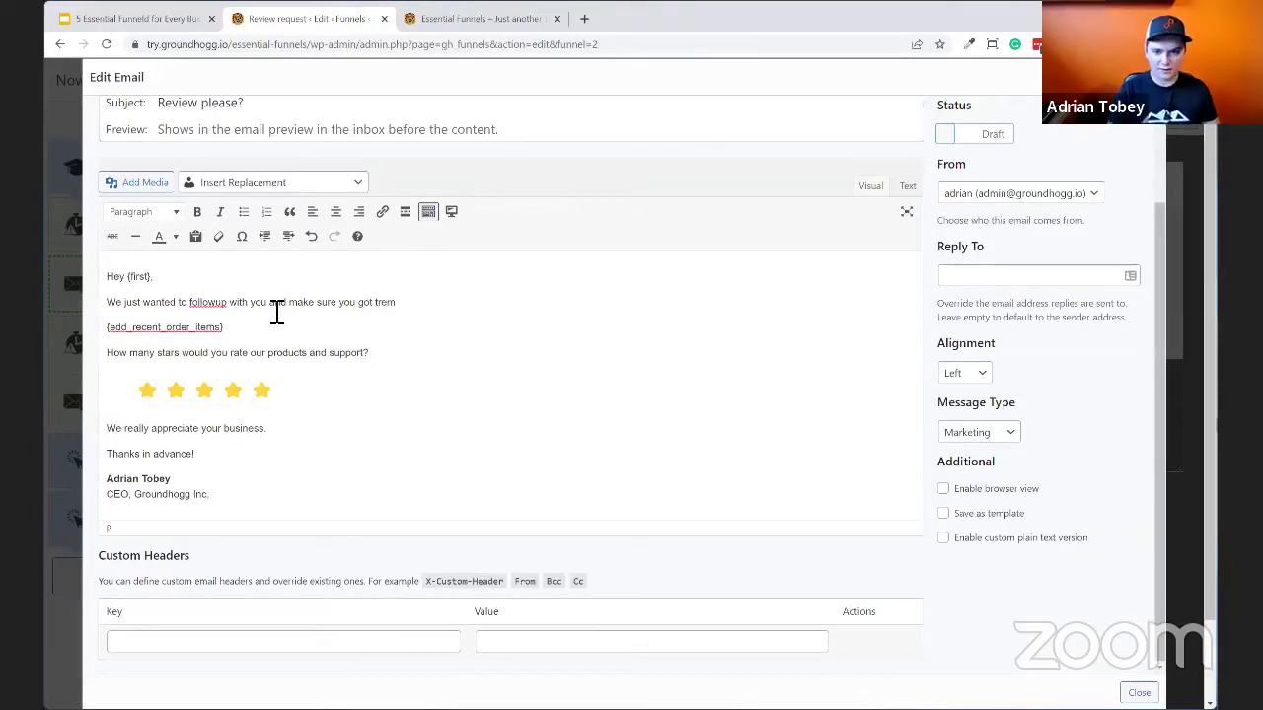
text(endous value from)
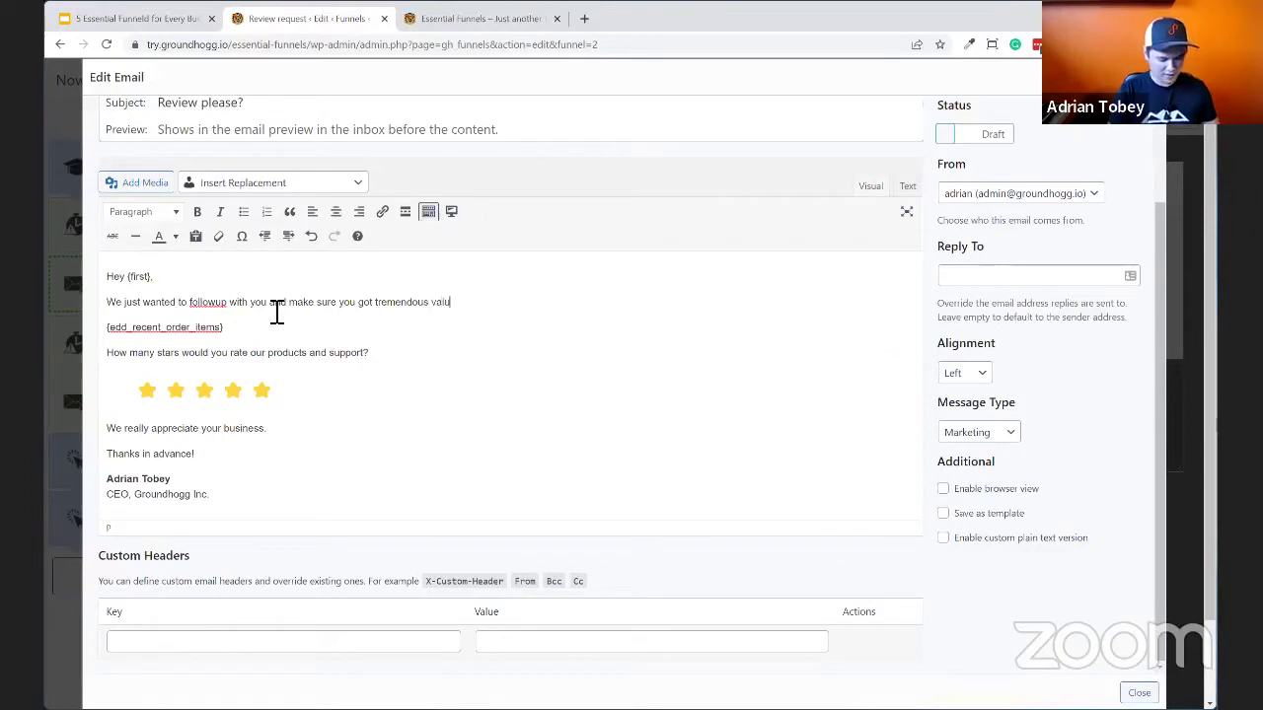
click(314, 186)
scroll(311, 424, up, 3)
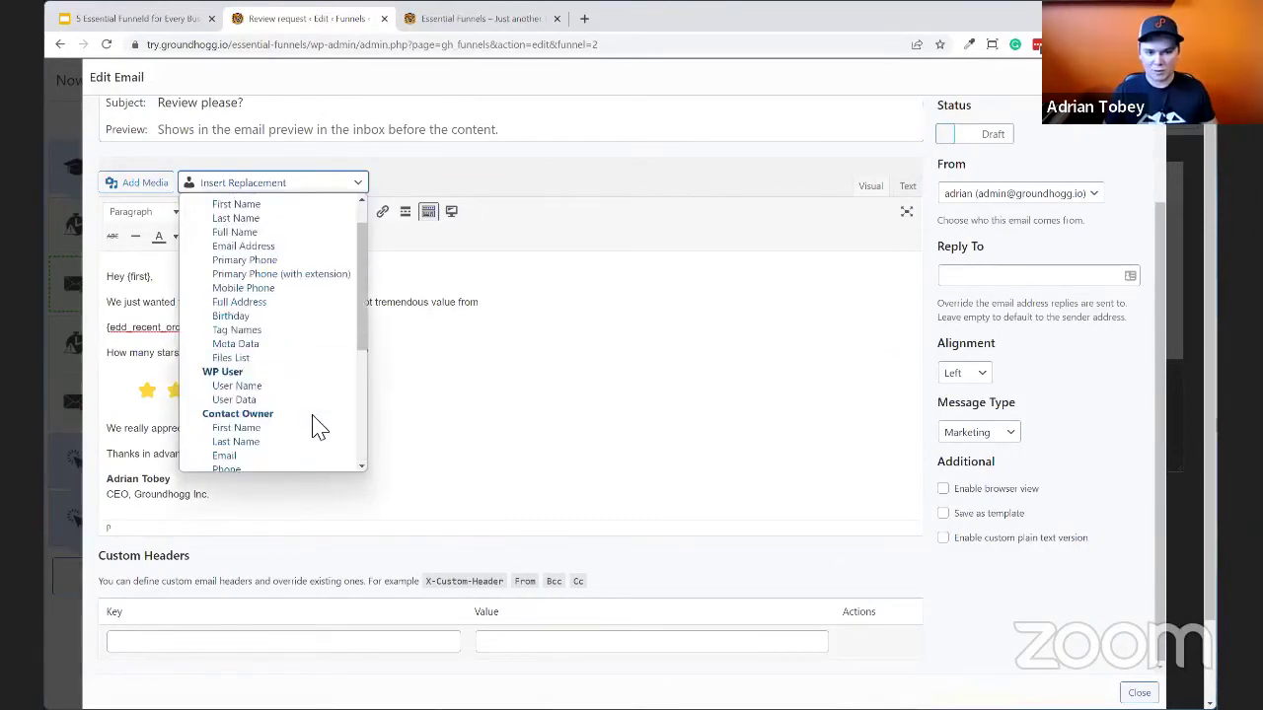
drag(365, 353, 457, 353)
click(660, 352)
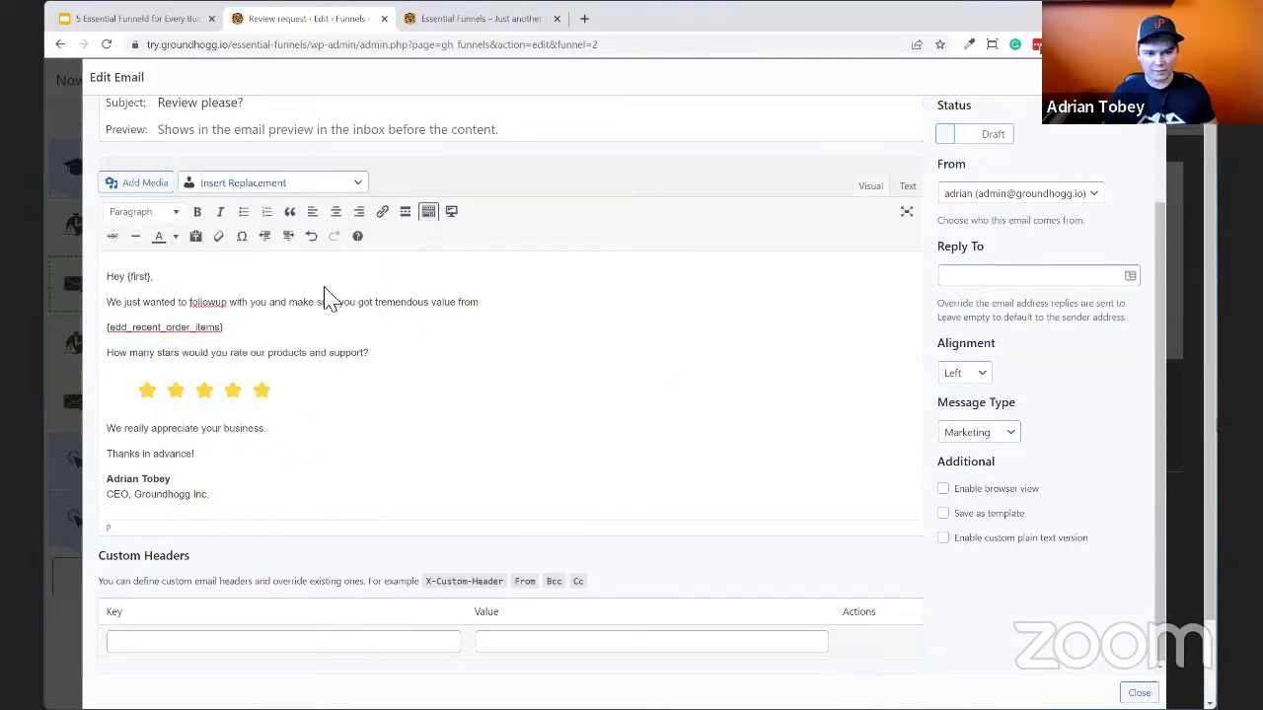
Hyphenate "follow-up" in the opening sentence and end the sentence with "the course you just finished.".
click(209, 305)
text(-)
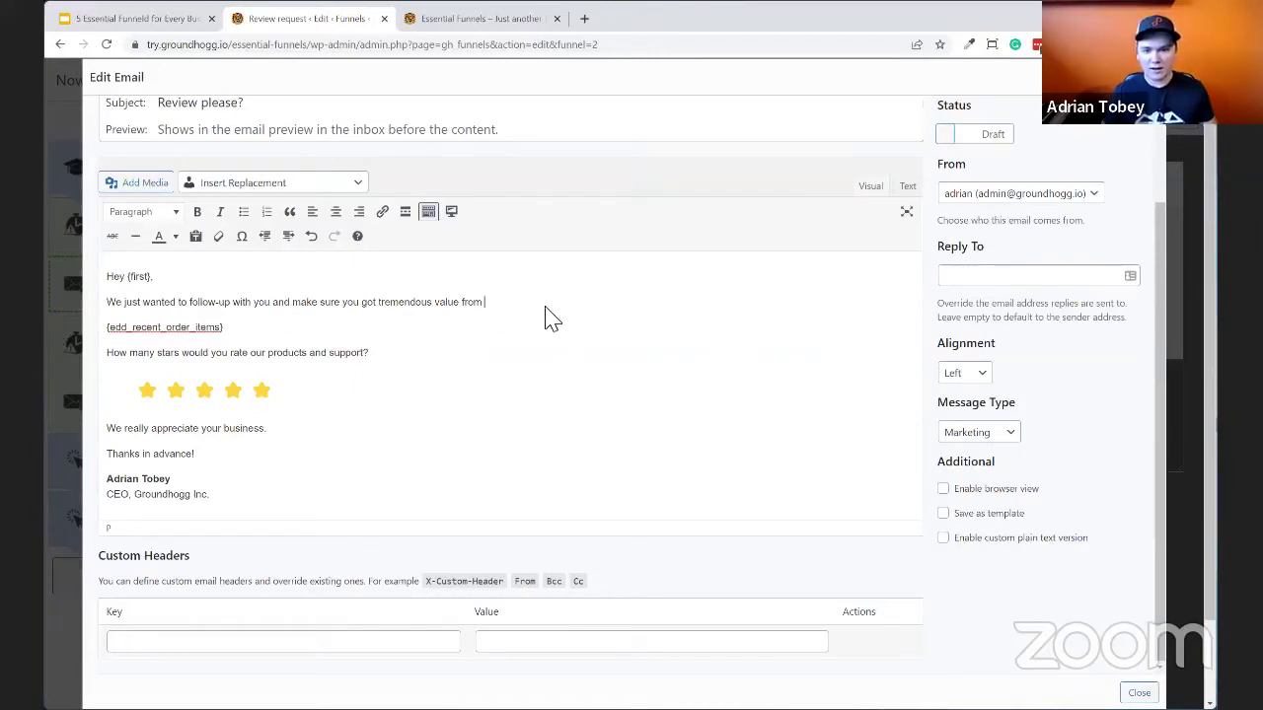
text( the course)
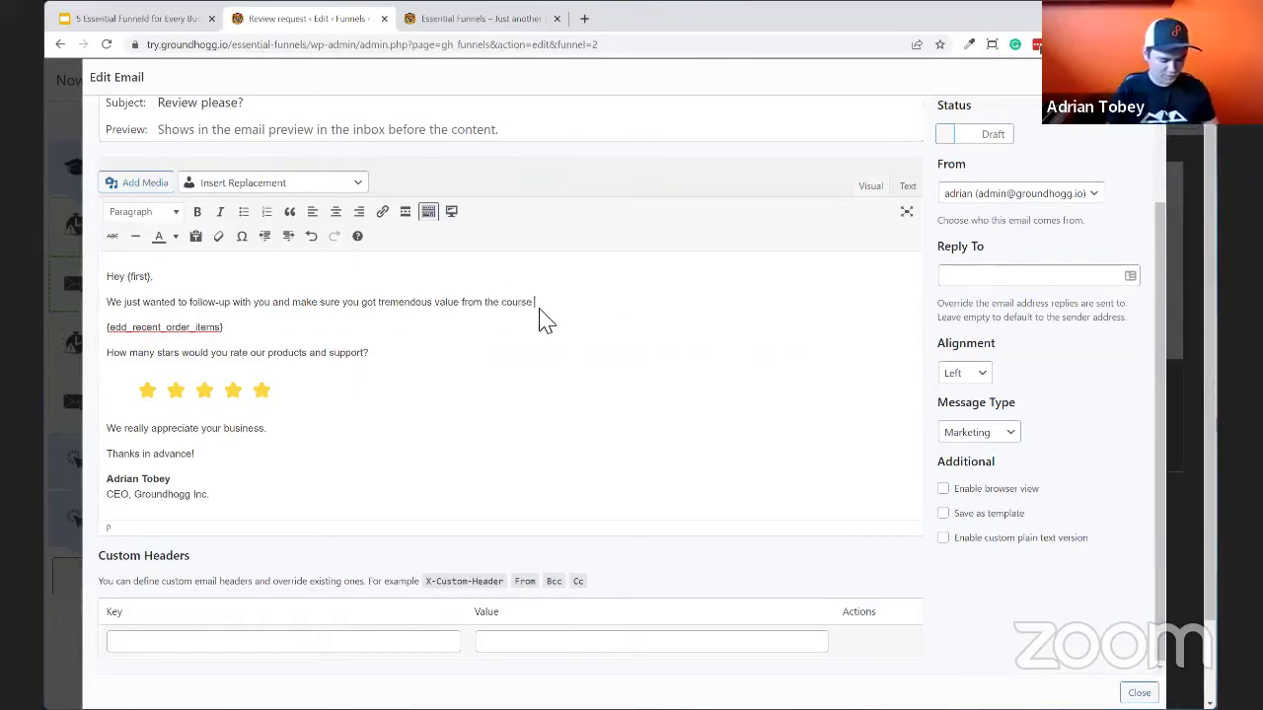
text( you just fini)
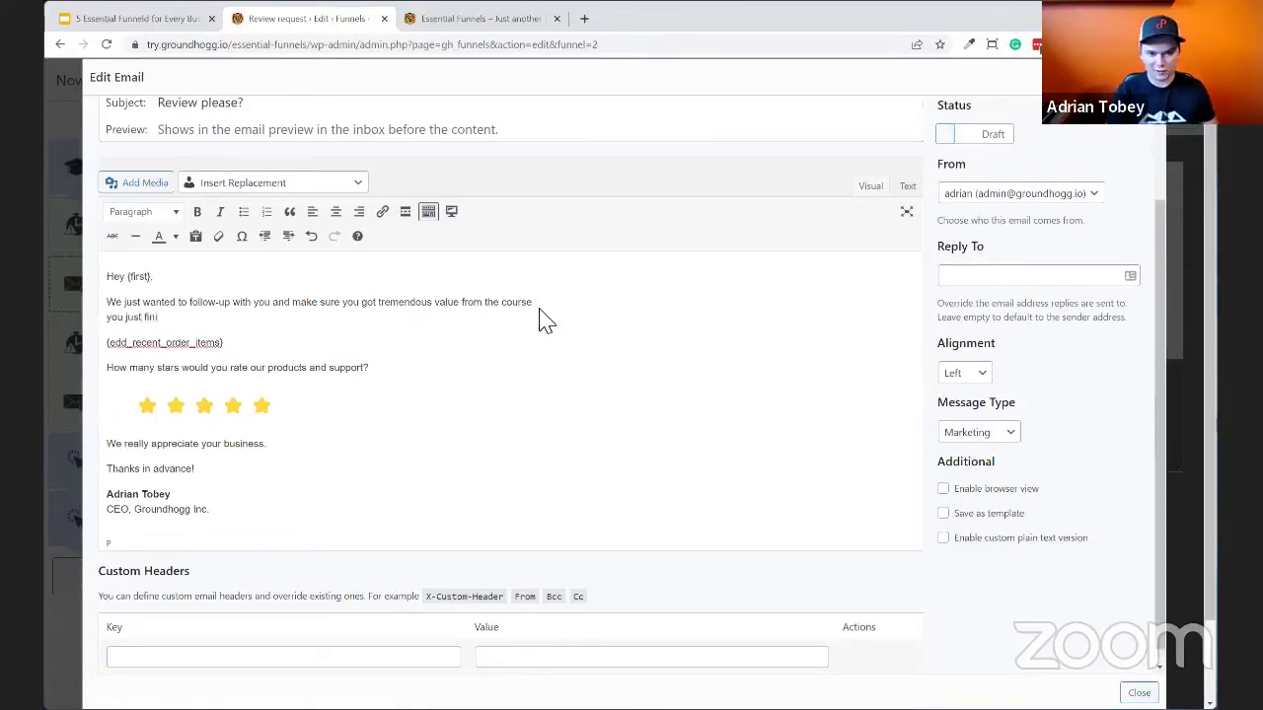
text(shed.)
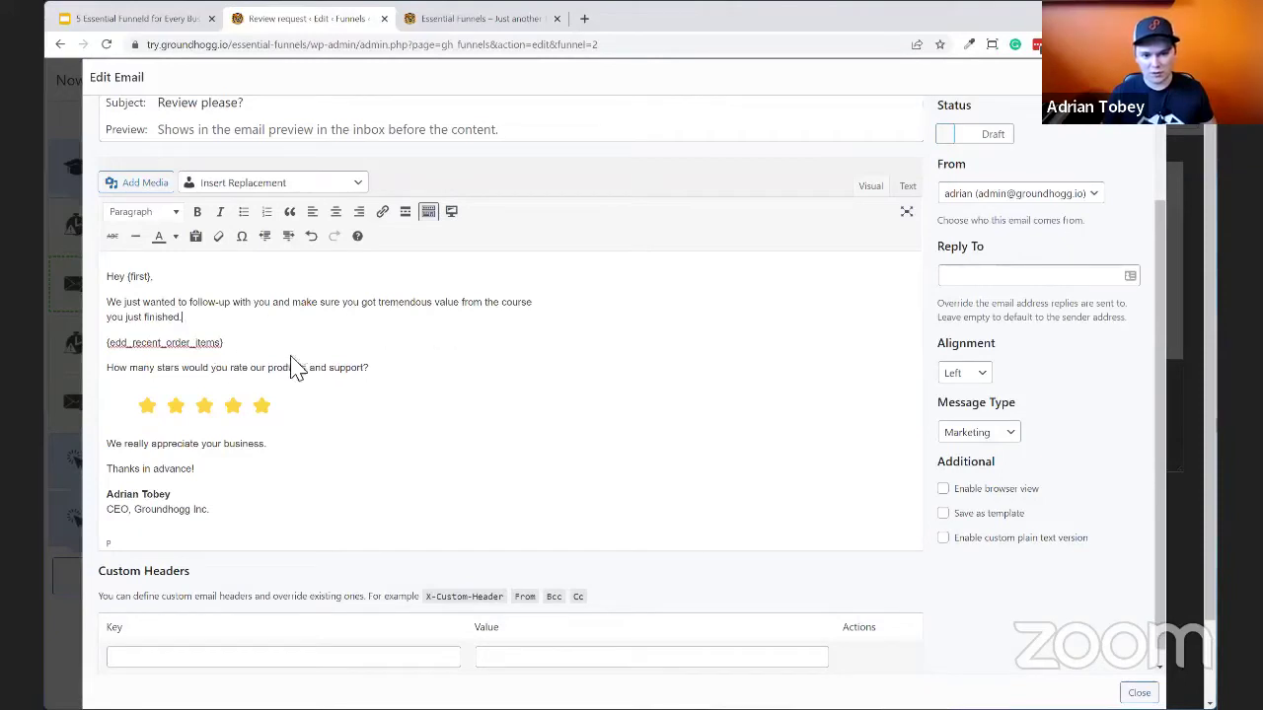
Delete the {edd_recent_order_items} replacement code and its empty line from the email body.
drag(278, 346, 81, 349)
click(81, 351)
triple_click(151, 352)
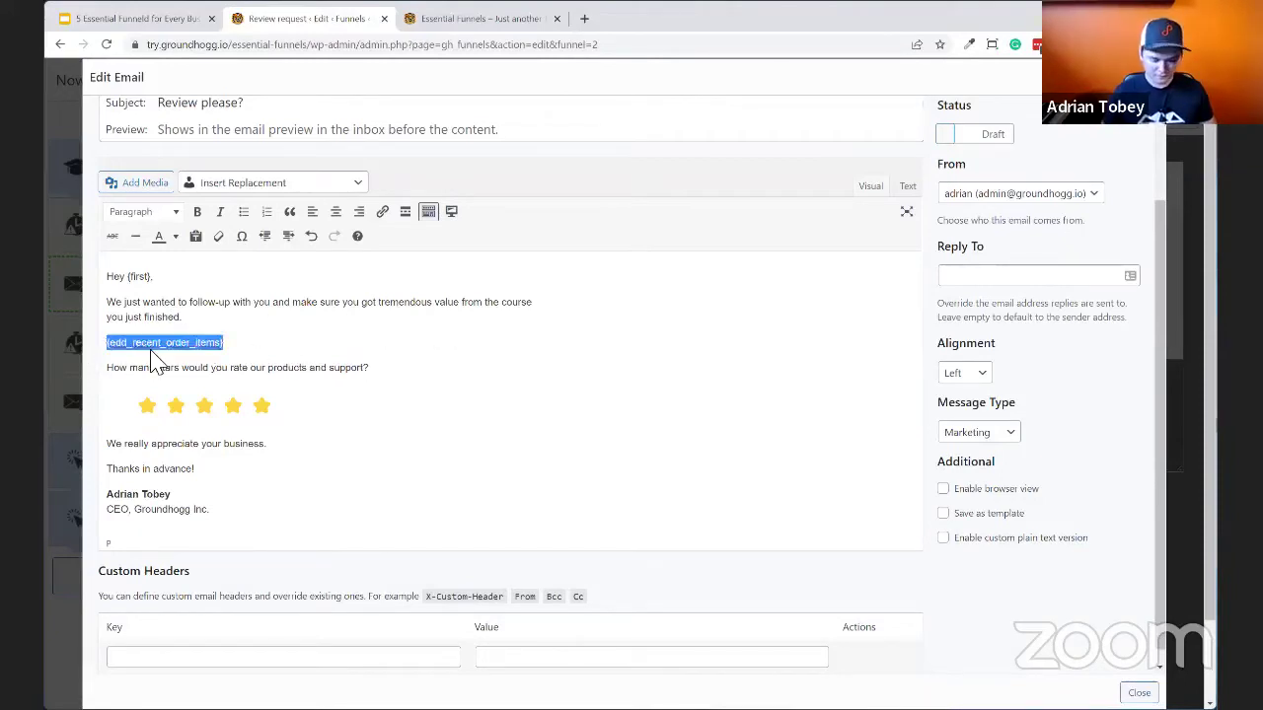
key(BackSpace)
key(BackSpace)
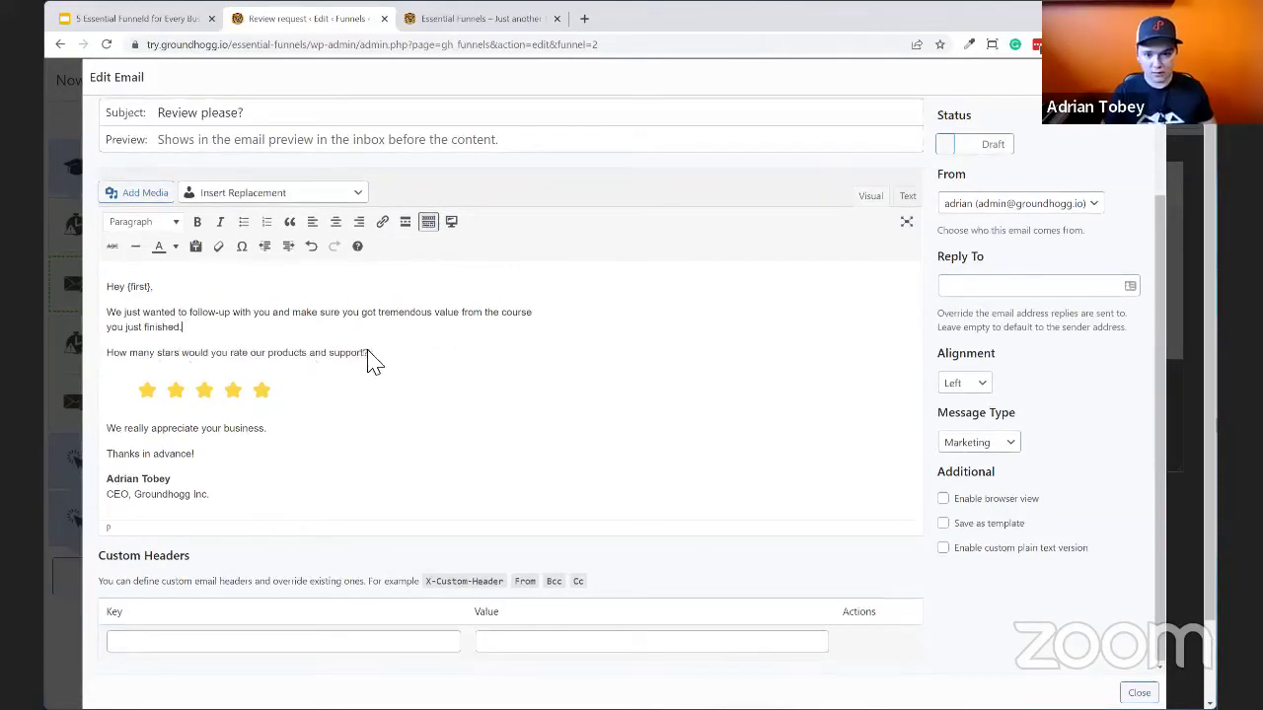
Change the rating question to "How many stars would you rate our content and delivery?".
drag(364, 353, 279, 364)
key(BackSpace)
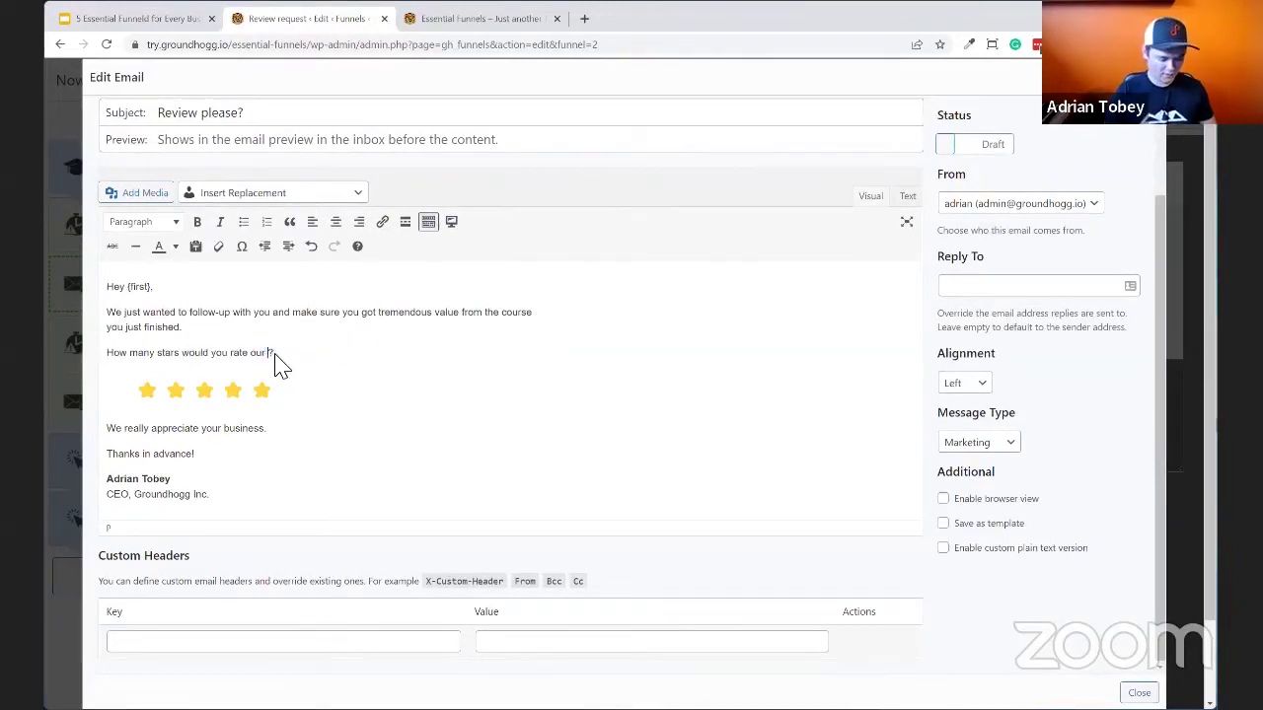
text(content and of)
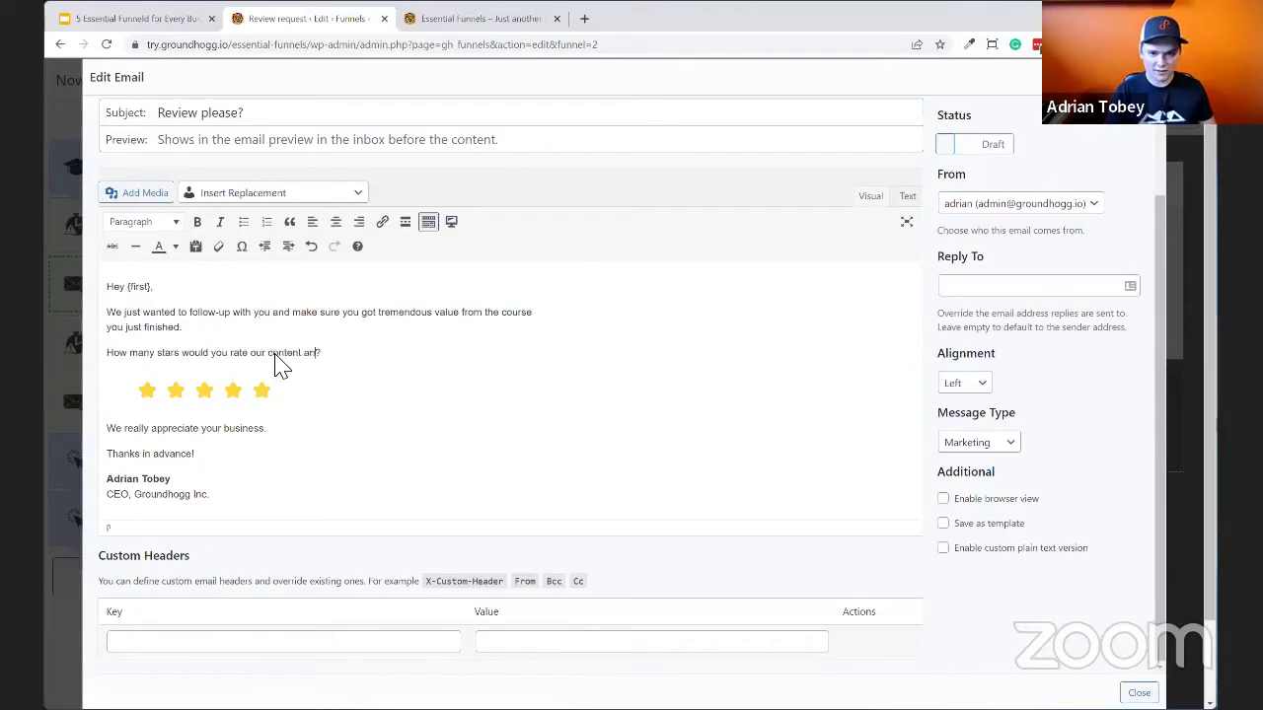
text(elivery)
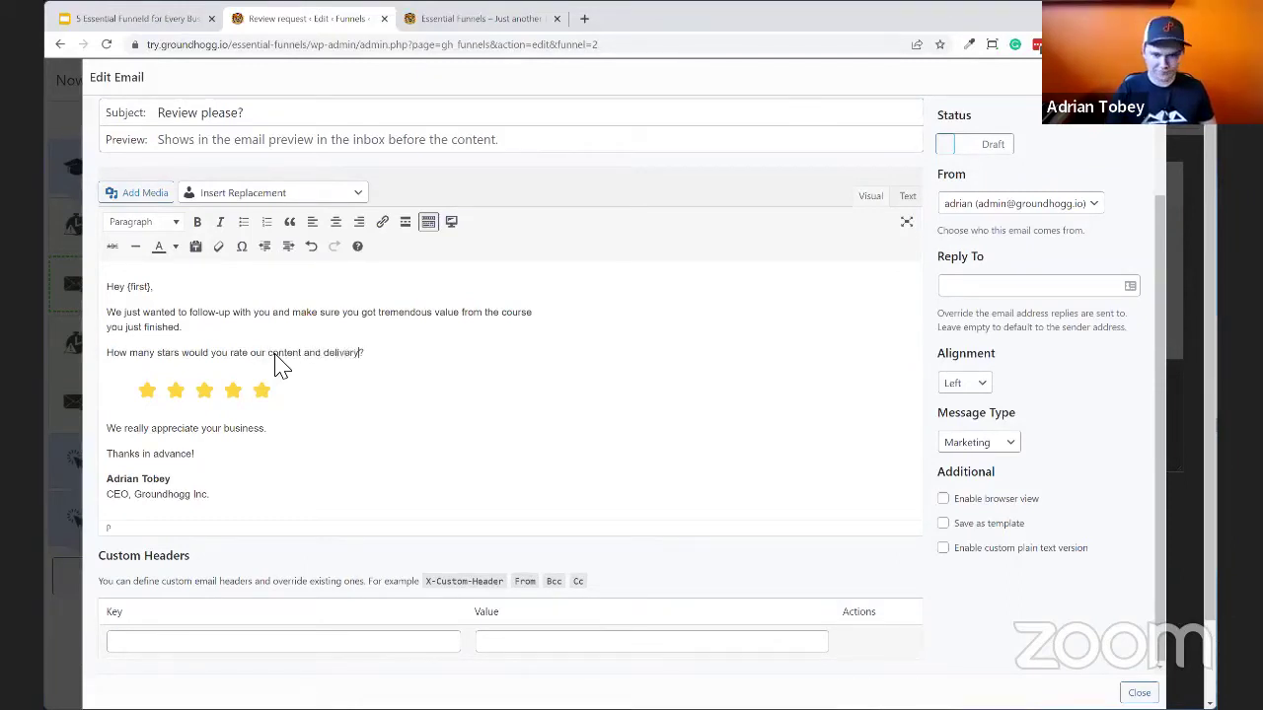
Check the links attached to the rating stars in the email body.
key(Down)
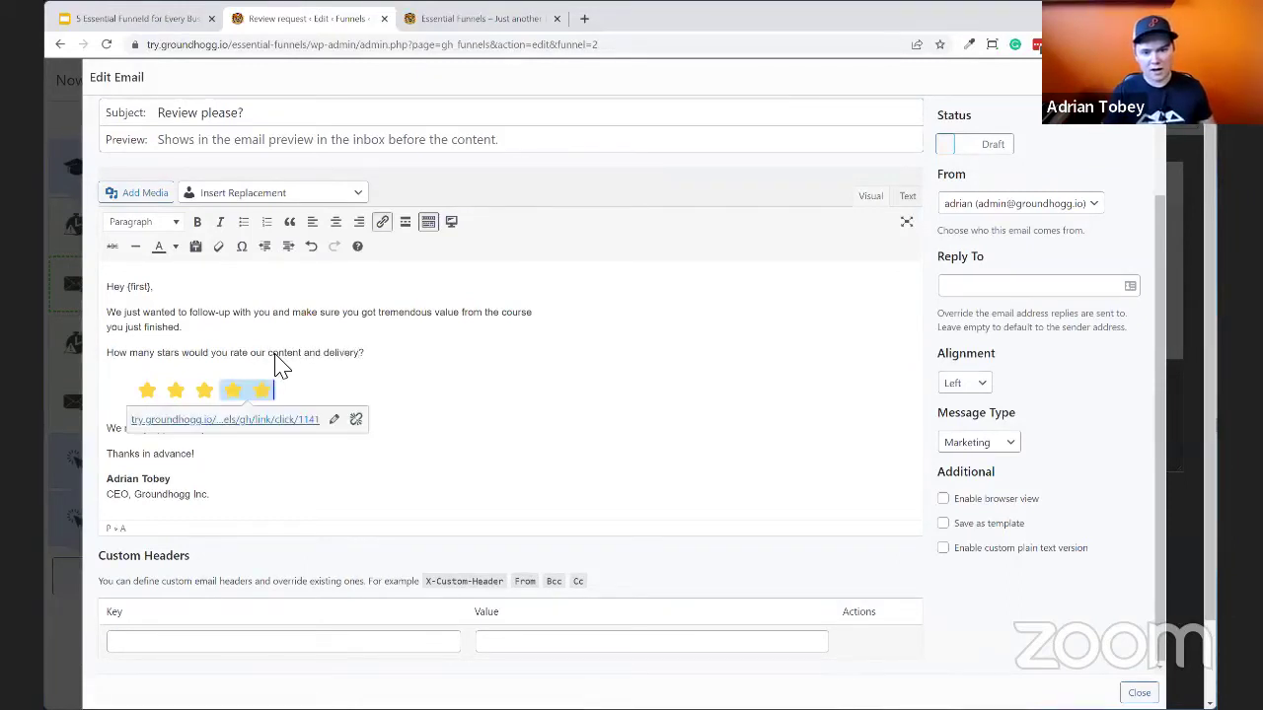
click(203, 389)
click(331, 390)
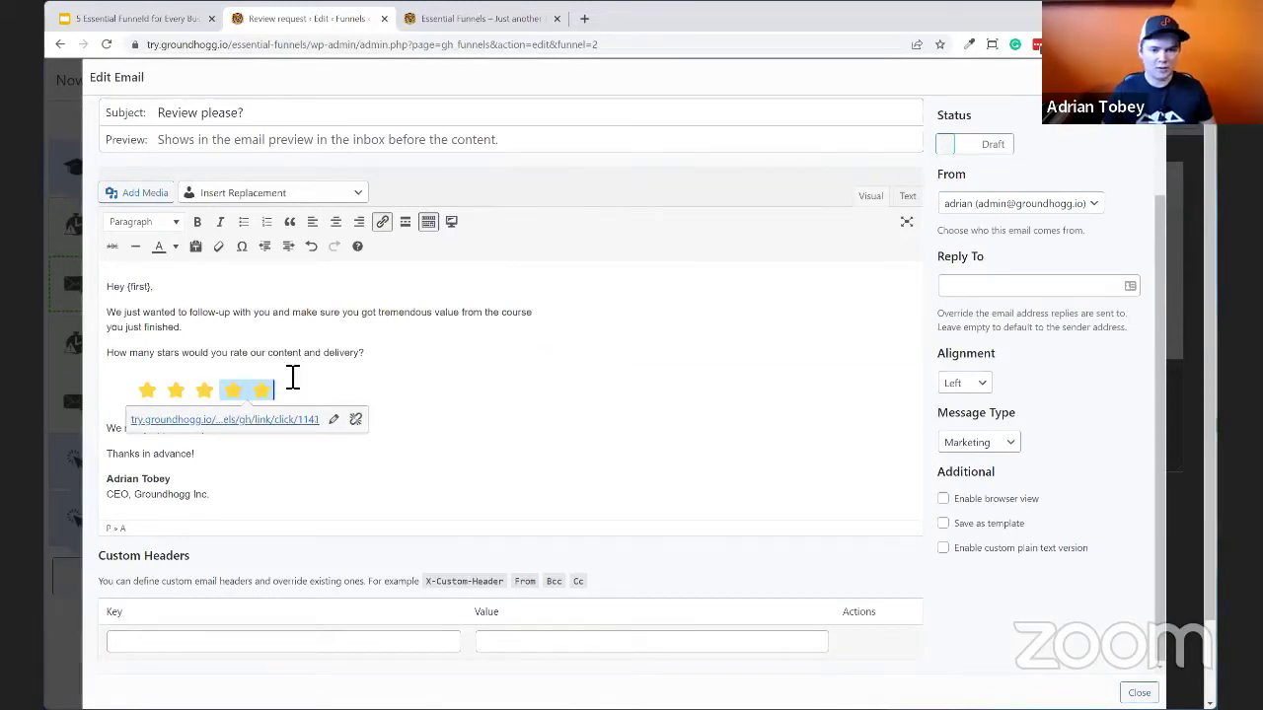
Compare the link attached to the first three rating stars with the one on the last two stars.
click(174, 393)
key(Right)
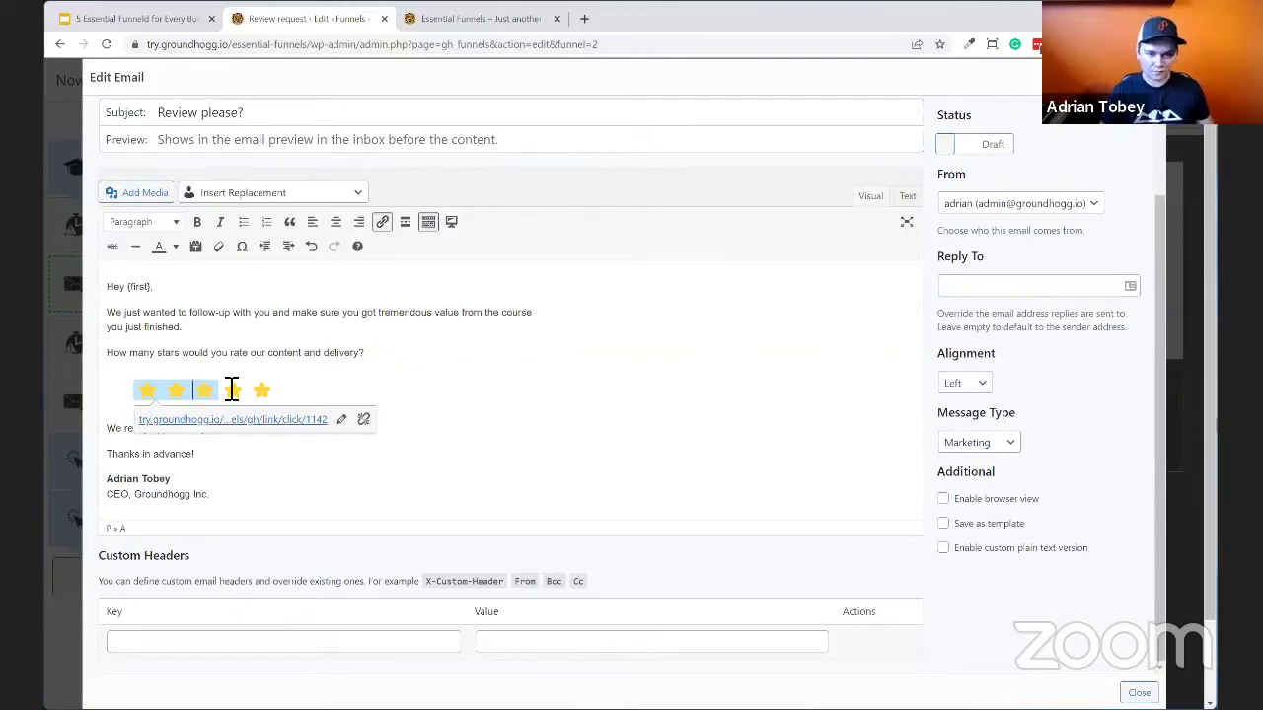
click(306, 392)
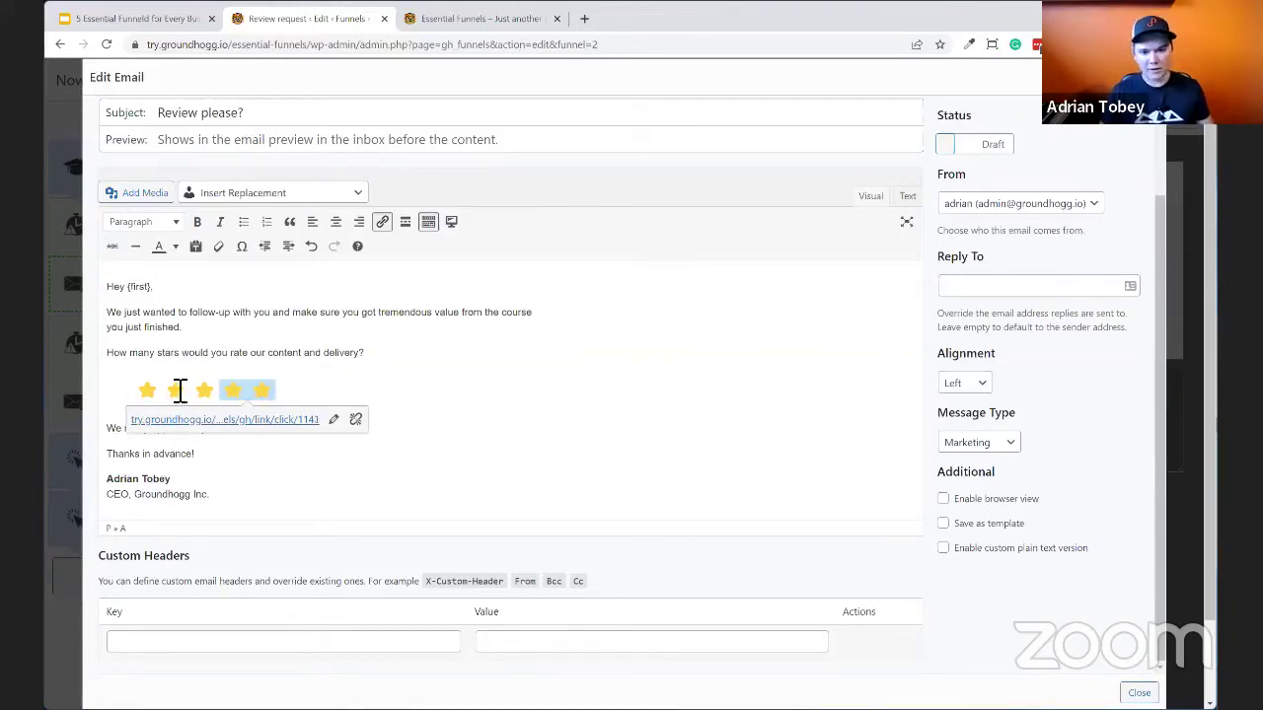
click(175, 391)
click(261, 399)
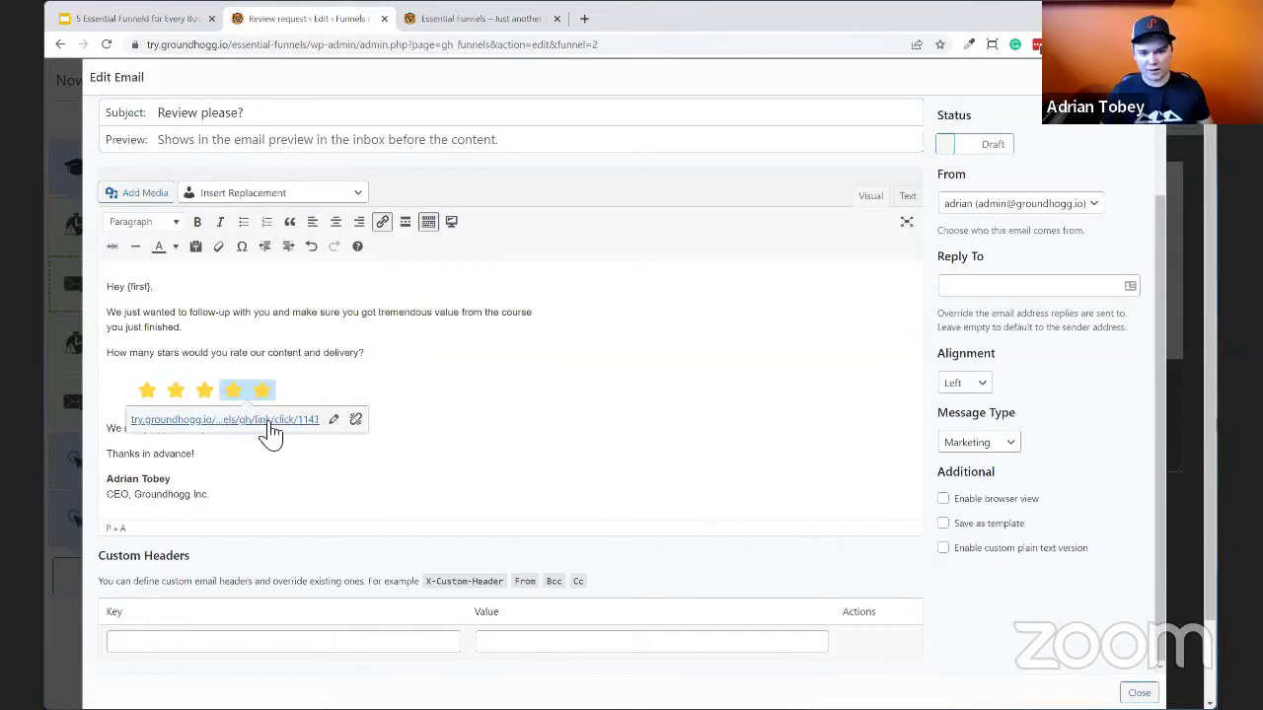
key(Left)
key(Left)
key(Left)
click(265, 398)
click(161, 397)
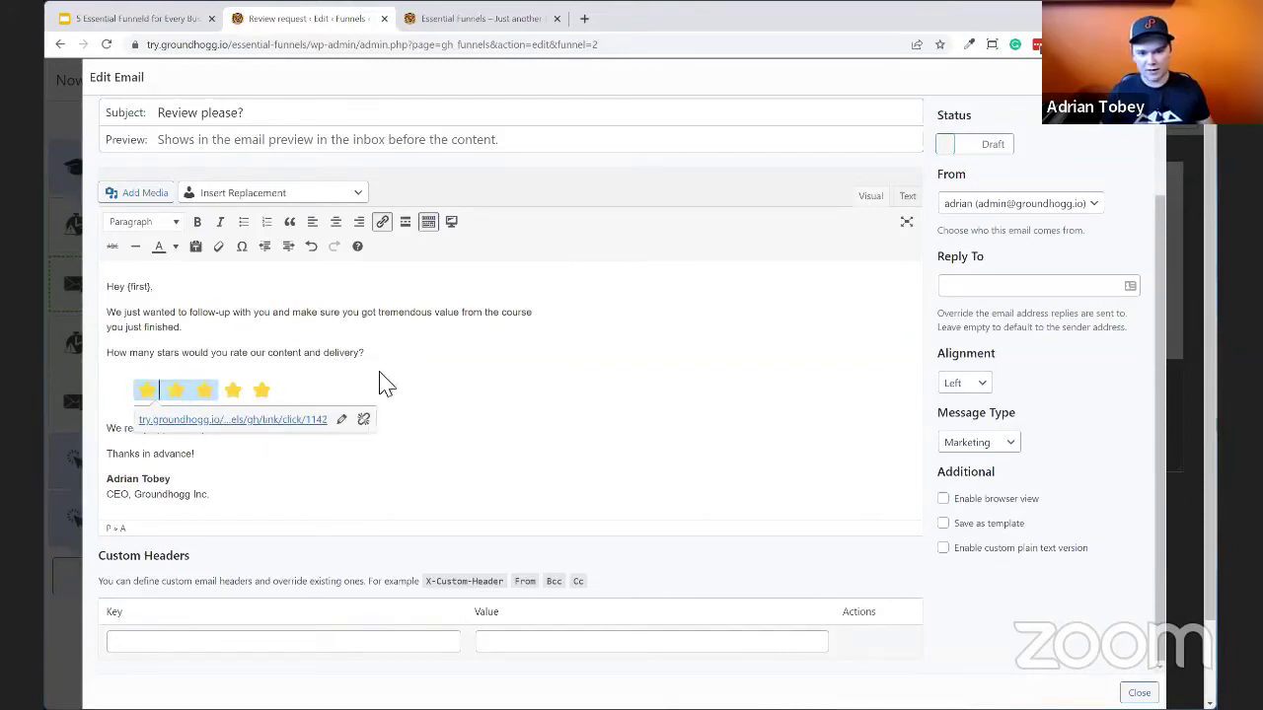
key(End)
click(572, 361)
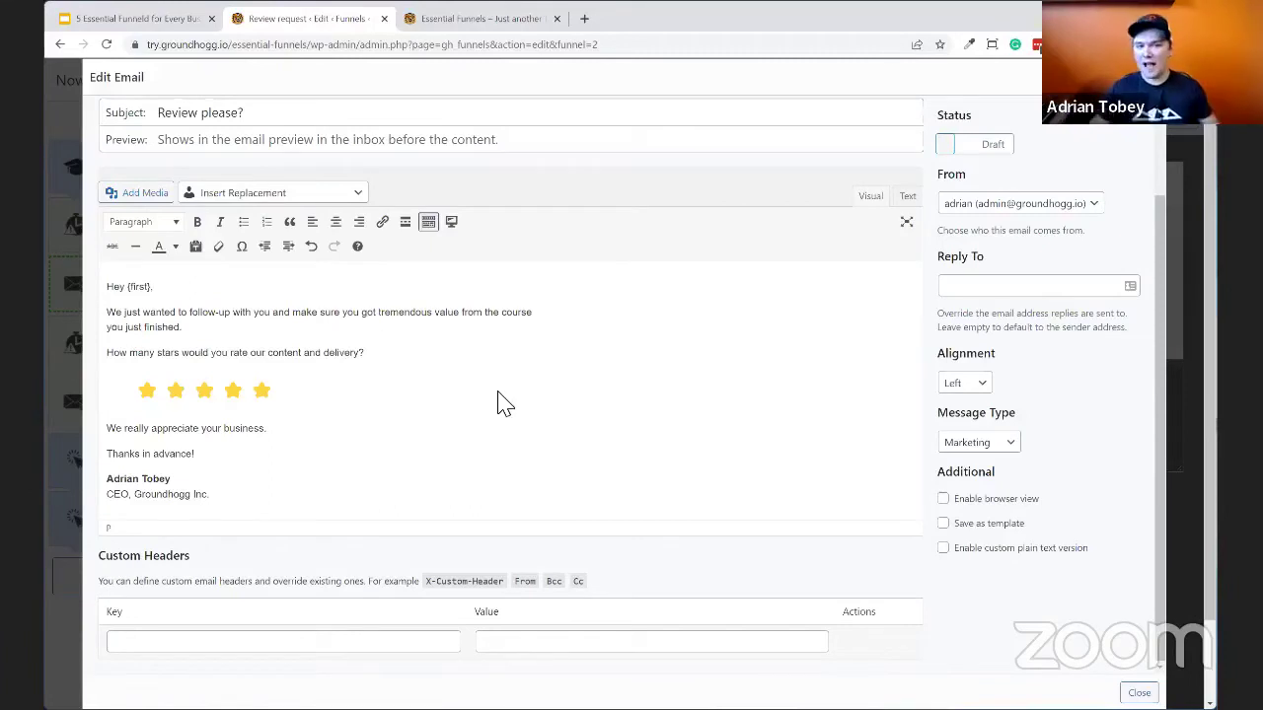
click(245, 424)
click(255, 385)
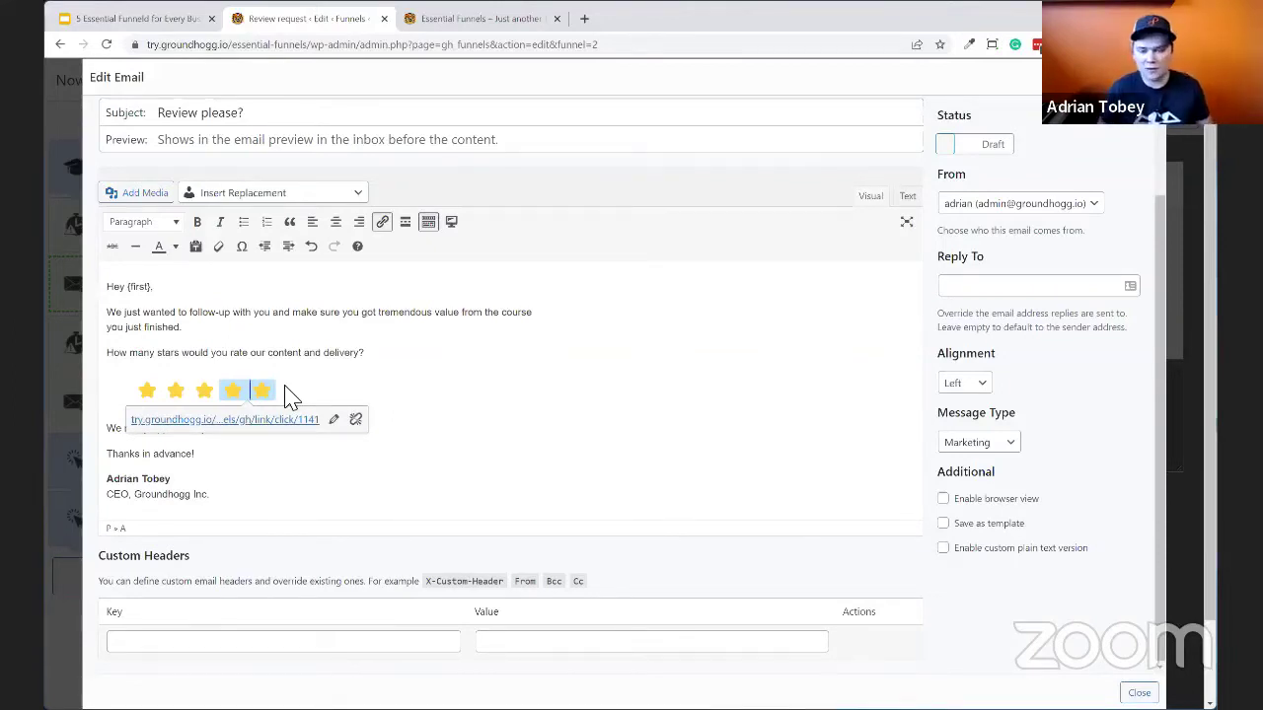
click(194, 393)
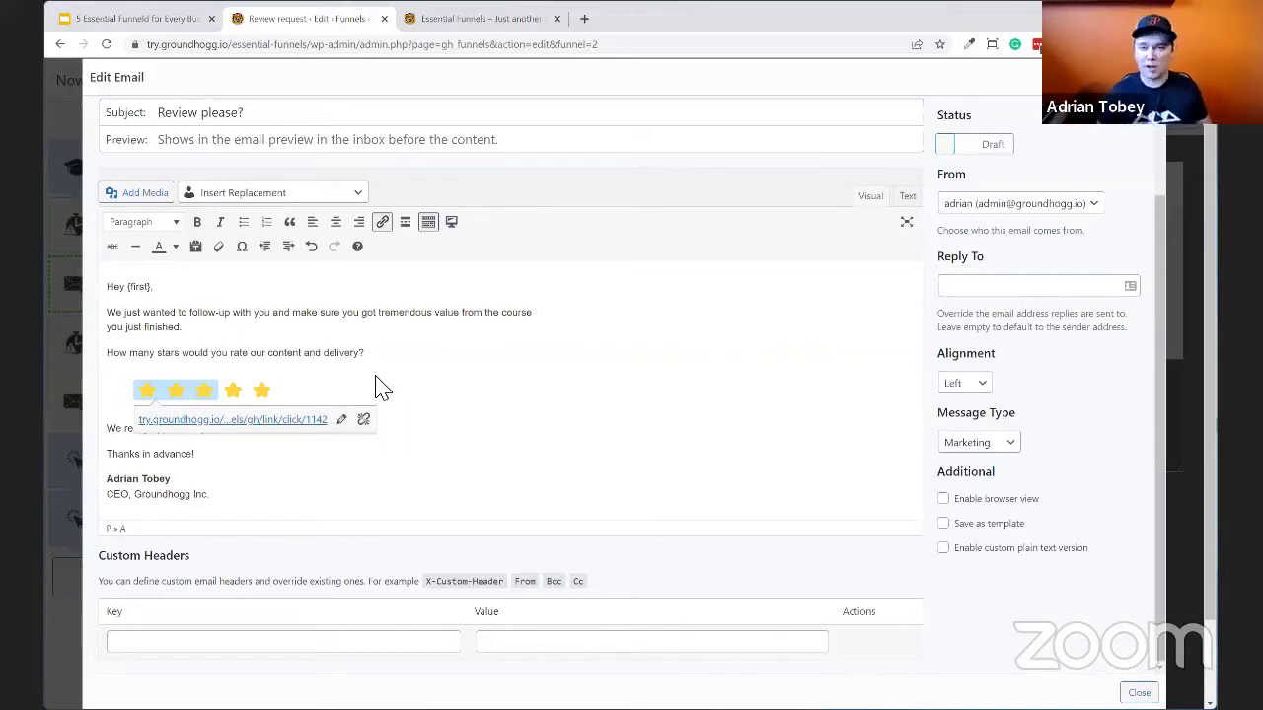
click(457, 405)
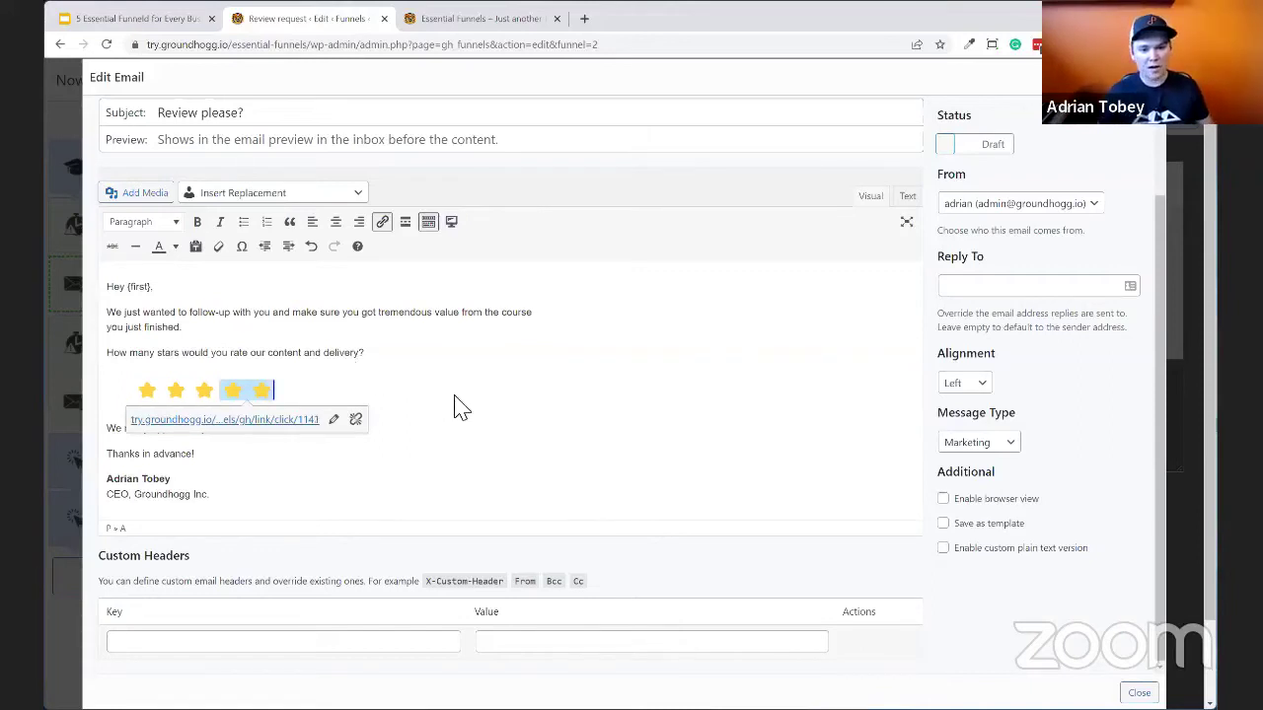
Change the review email's status to Ready and update the email.
click(225, 331)
click(992, 148)
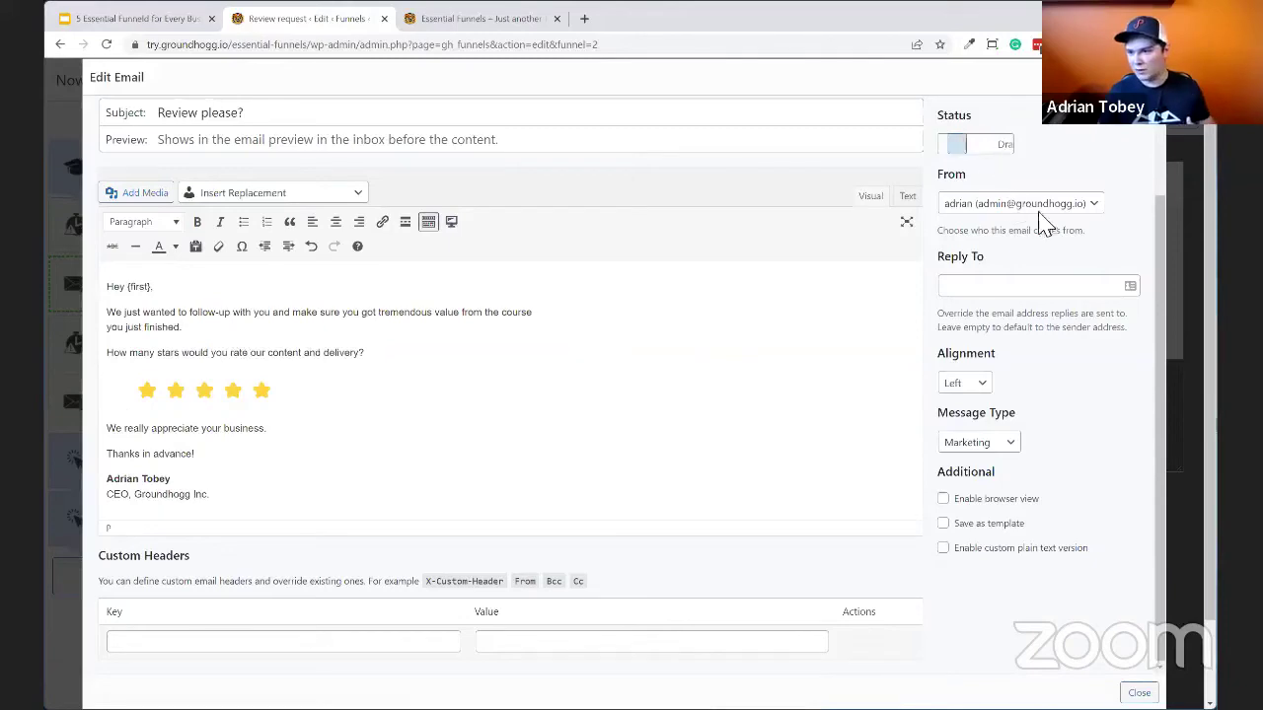
scroll(1045, 225, up, 2)
click(972, 190)
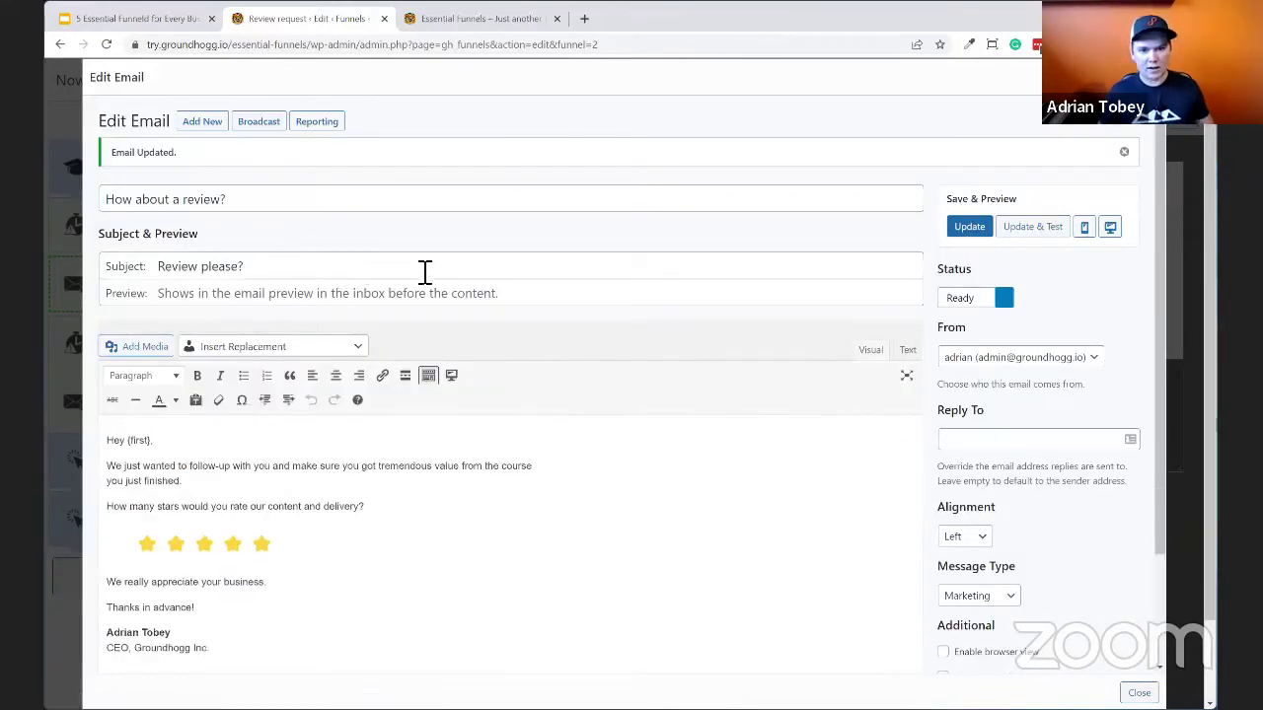
Review the email's subject line and close the email editor.
triple_click(423, 274)
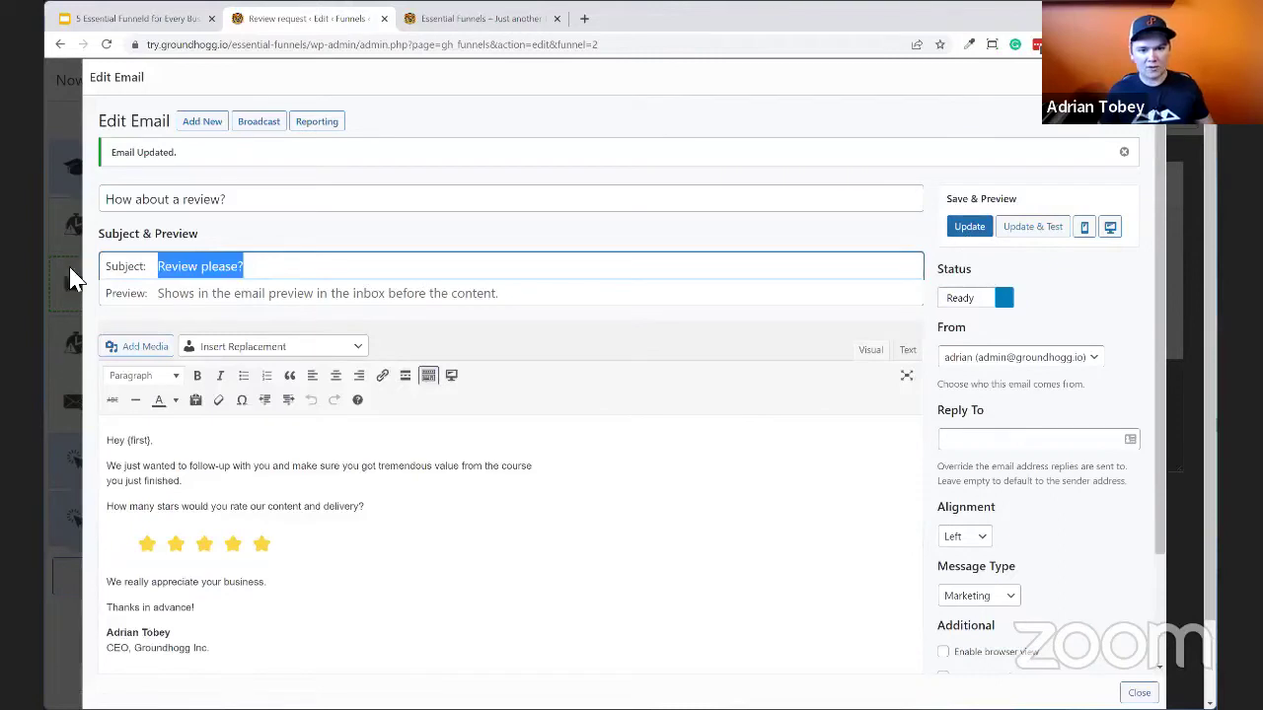
click(268, 276)
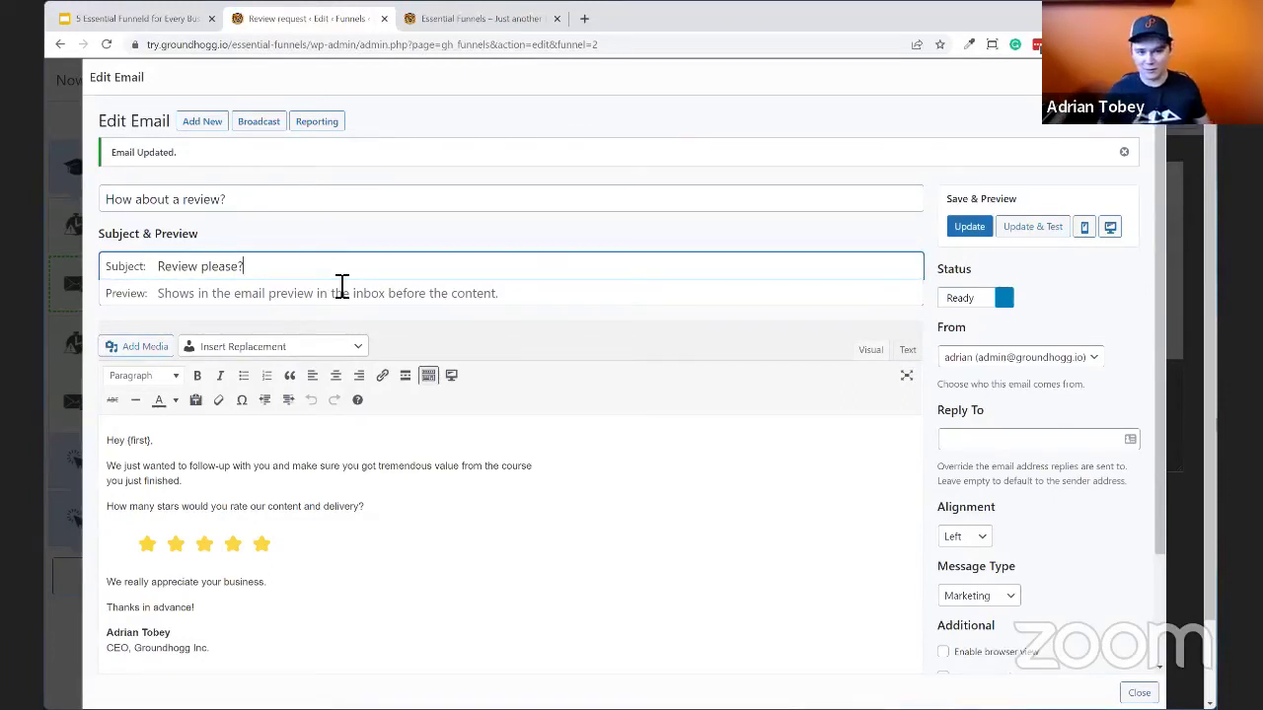
drag(246, 267, 156, 268)
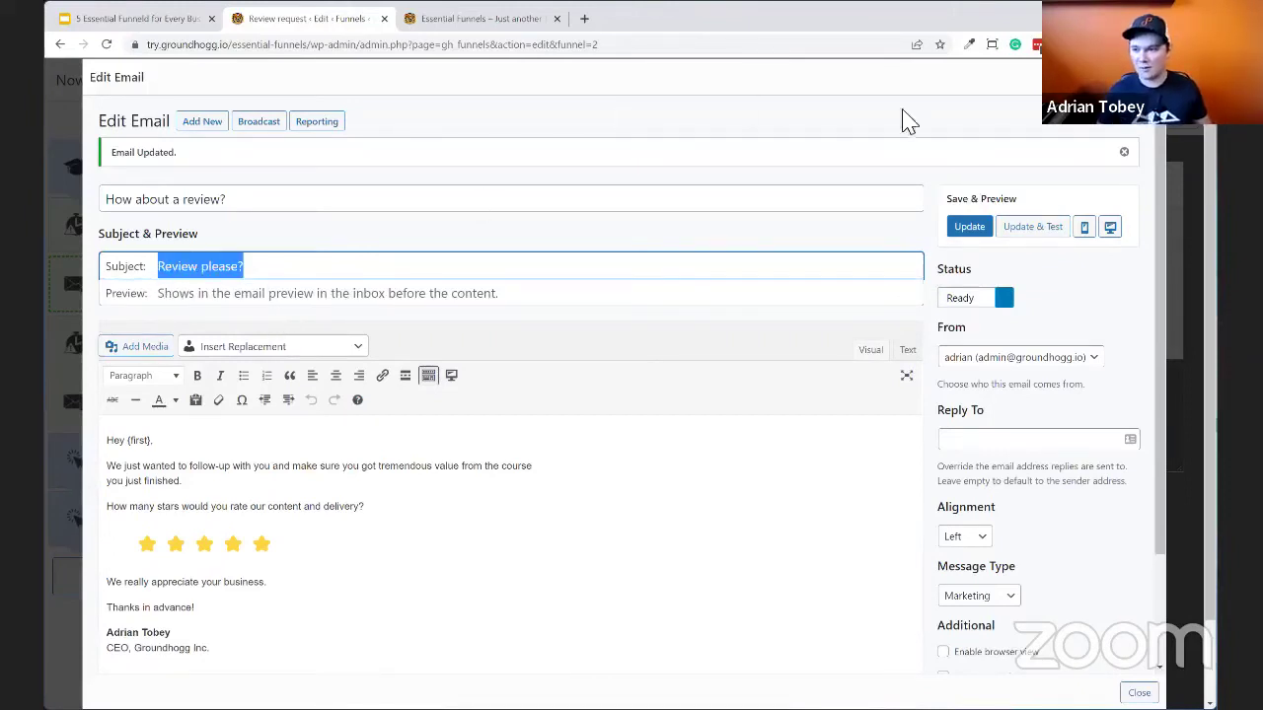
click(1145, 77)
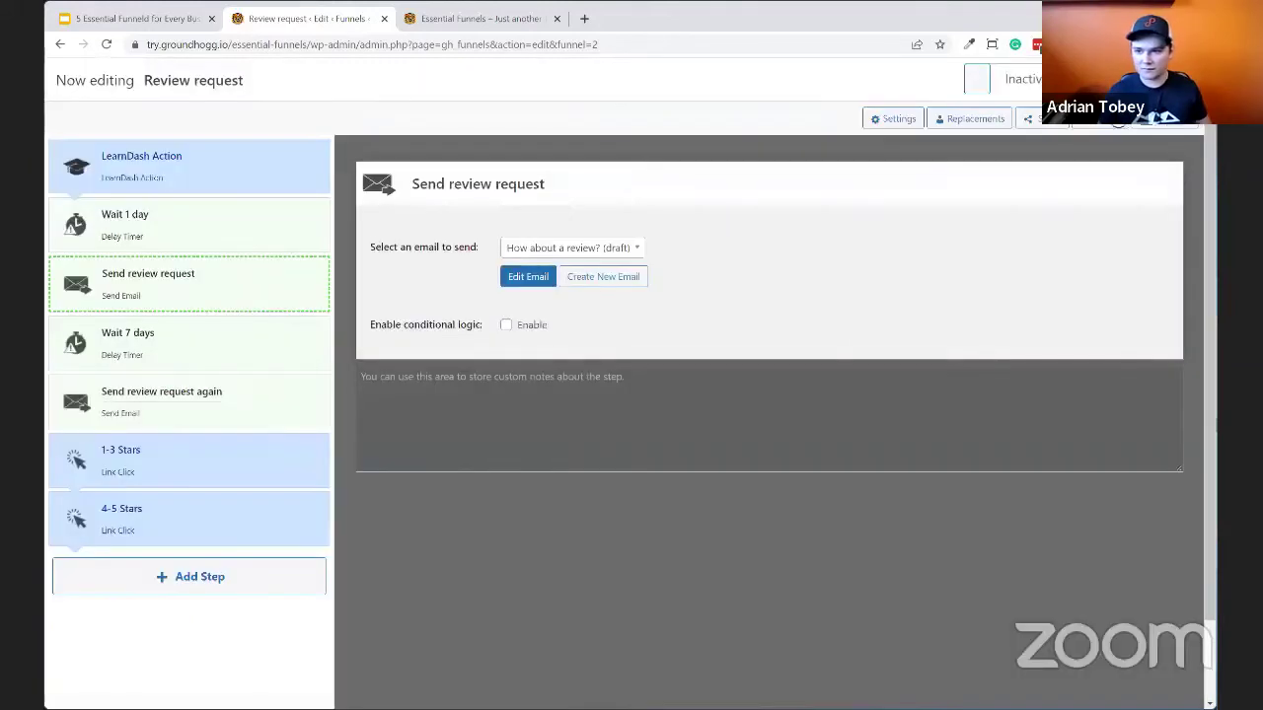
Inspect the subject and body of the email used by the "Send review request again" step, then close it unchanged.
click(197, 409)
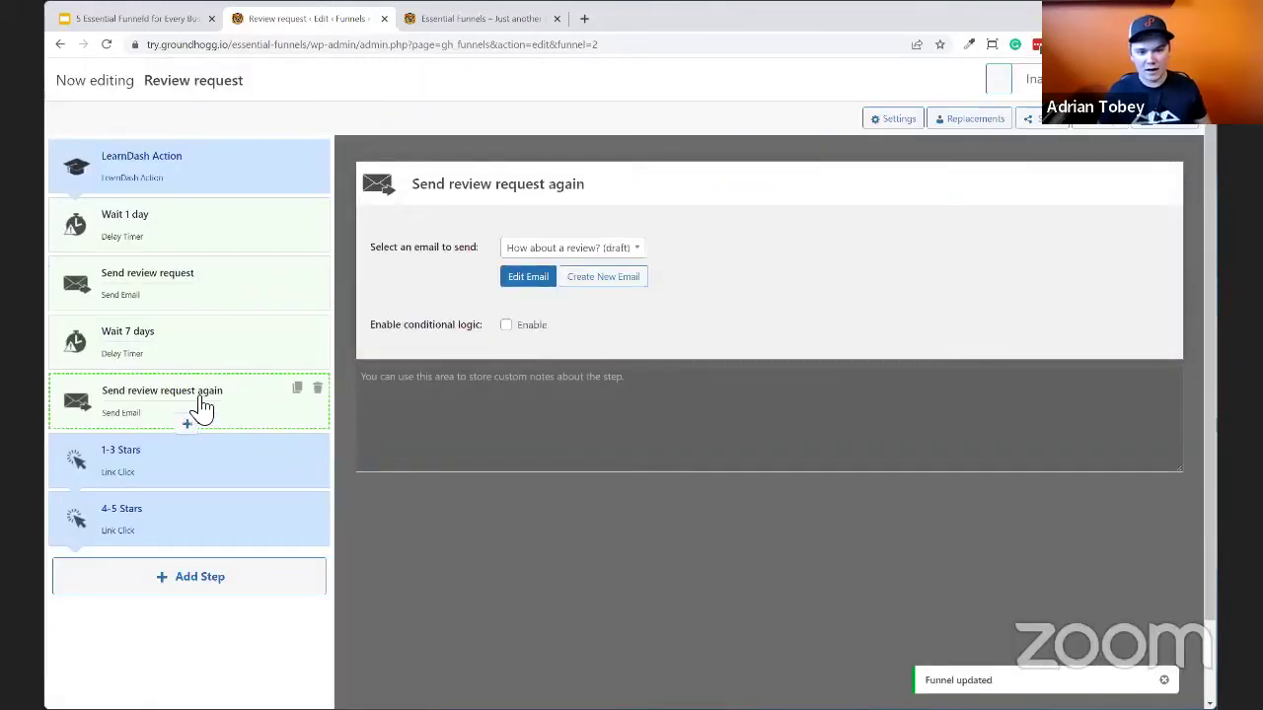
click(517, 279)
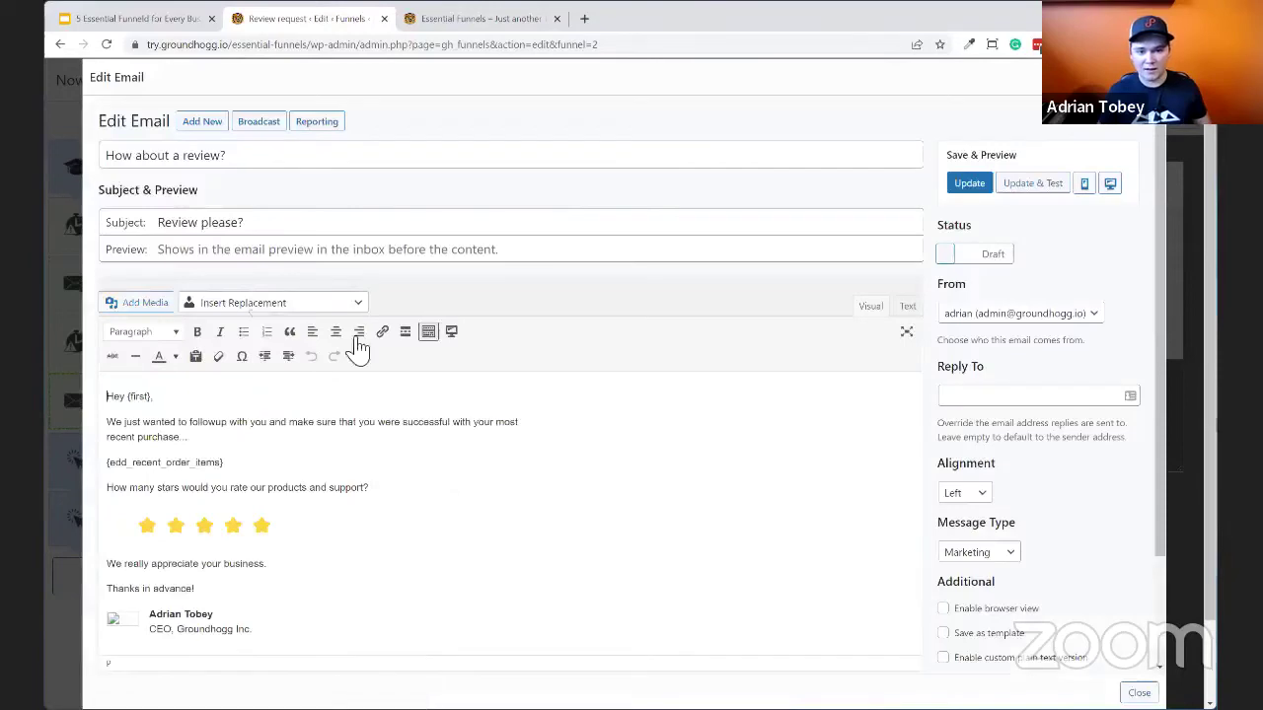
drag(260, 223, 188, 223)
scroll(531, 449, down, 2)
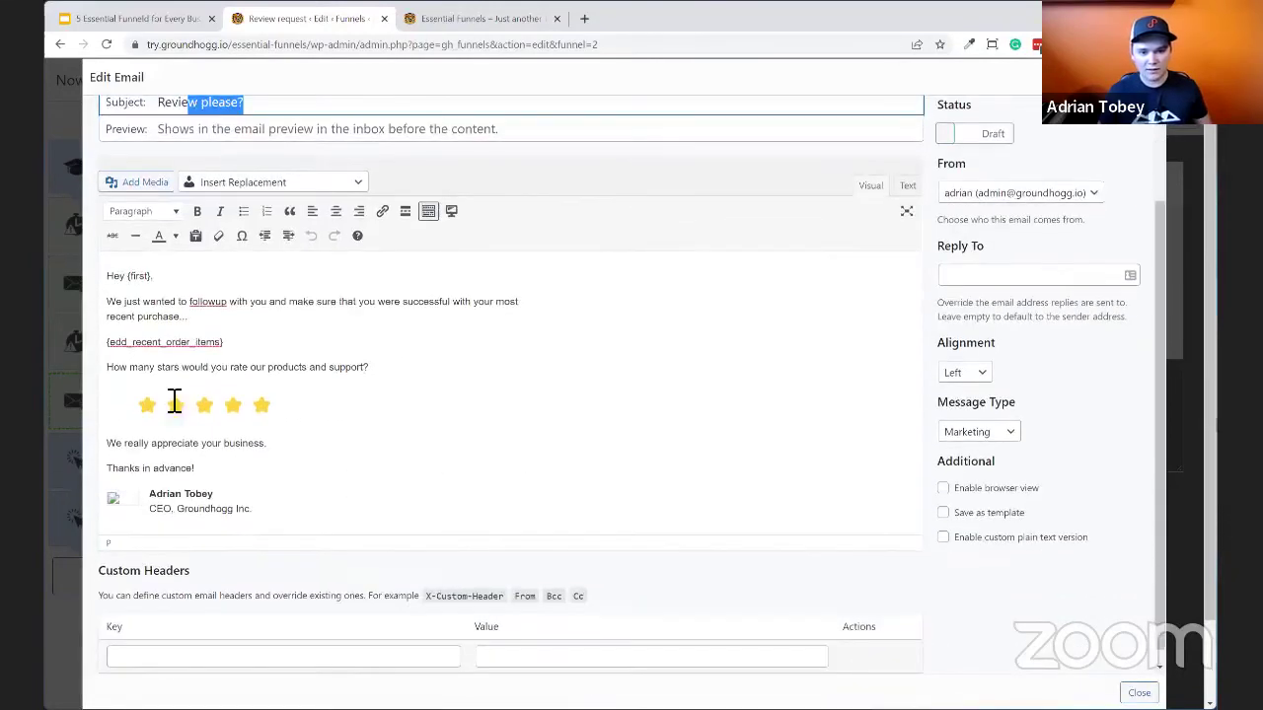
scroll(640, 327, up, 2)
key(Escape)
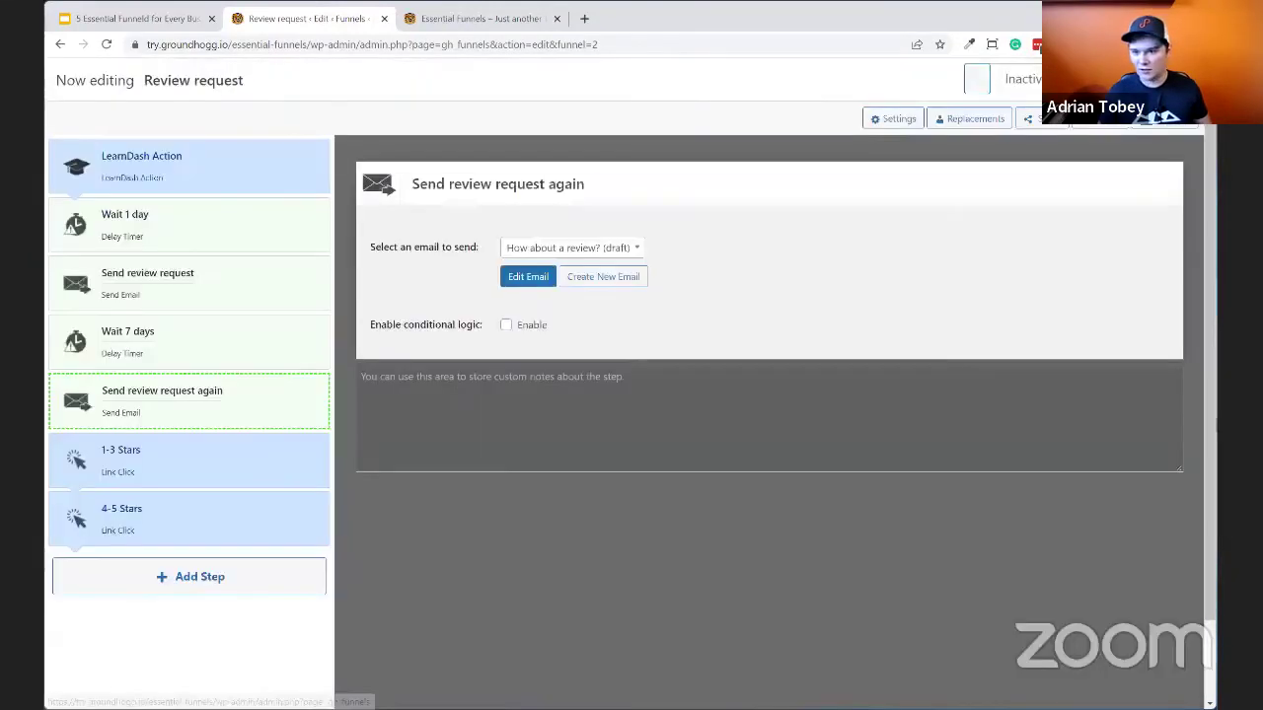
Set the "Send review request again" step to send the "How about a review? (ready)" email.
click(592, 249)
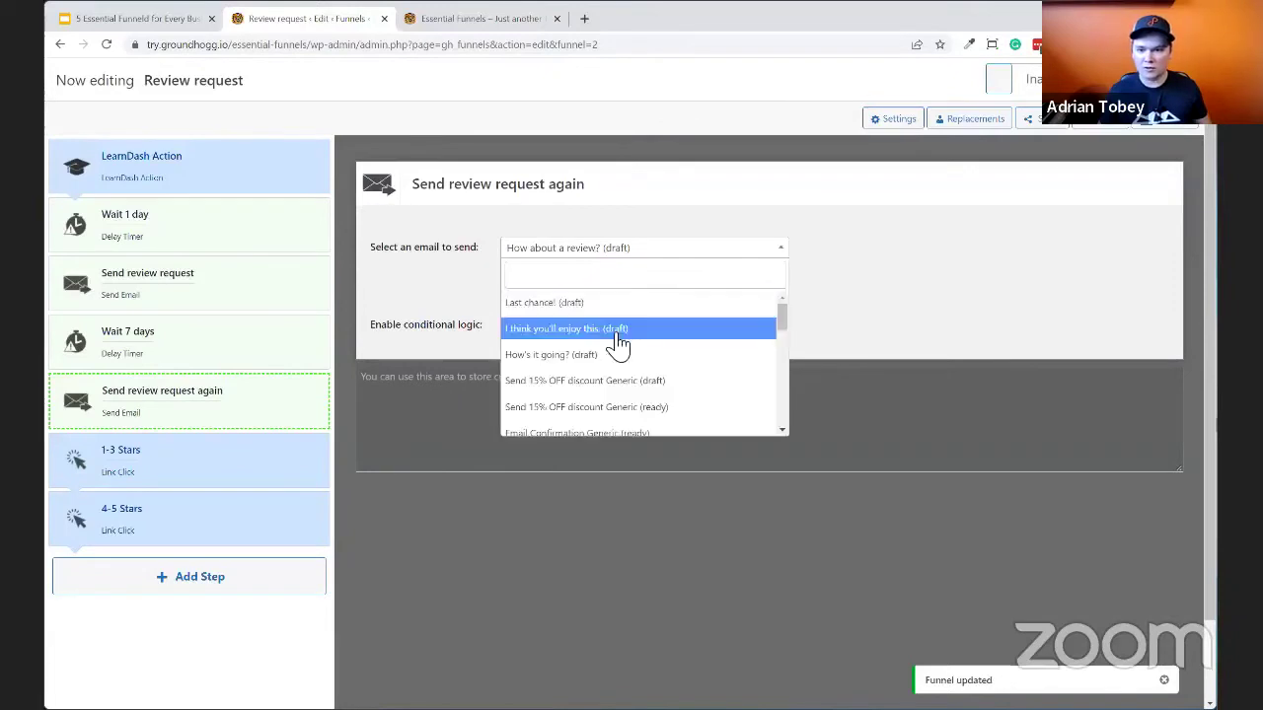
scroll(614, 375, down, 10)
scroll(606, 305, up, 7)
click(602, 277)
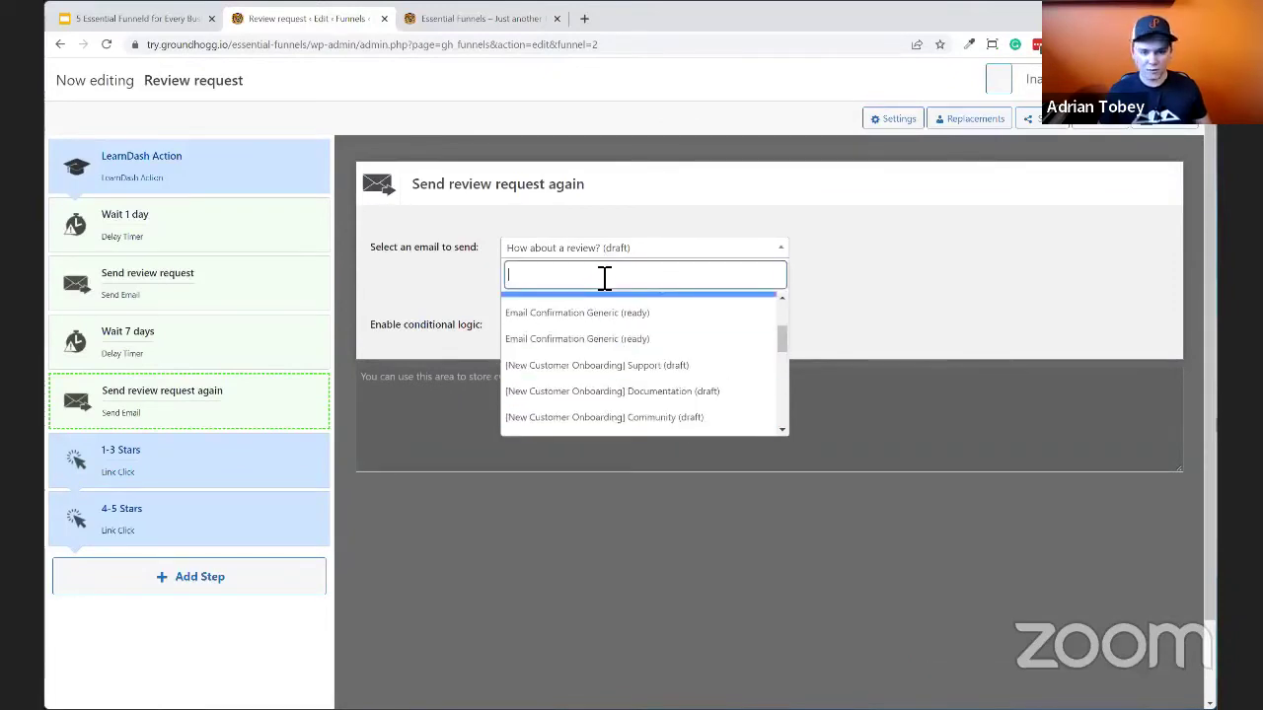
text(Rev)
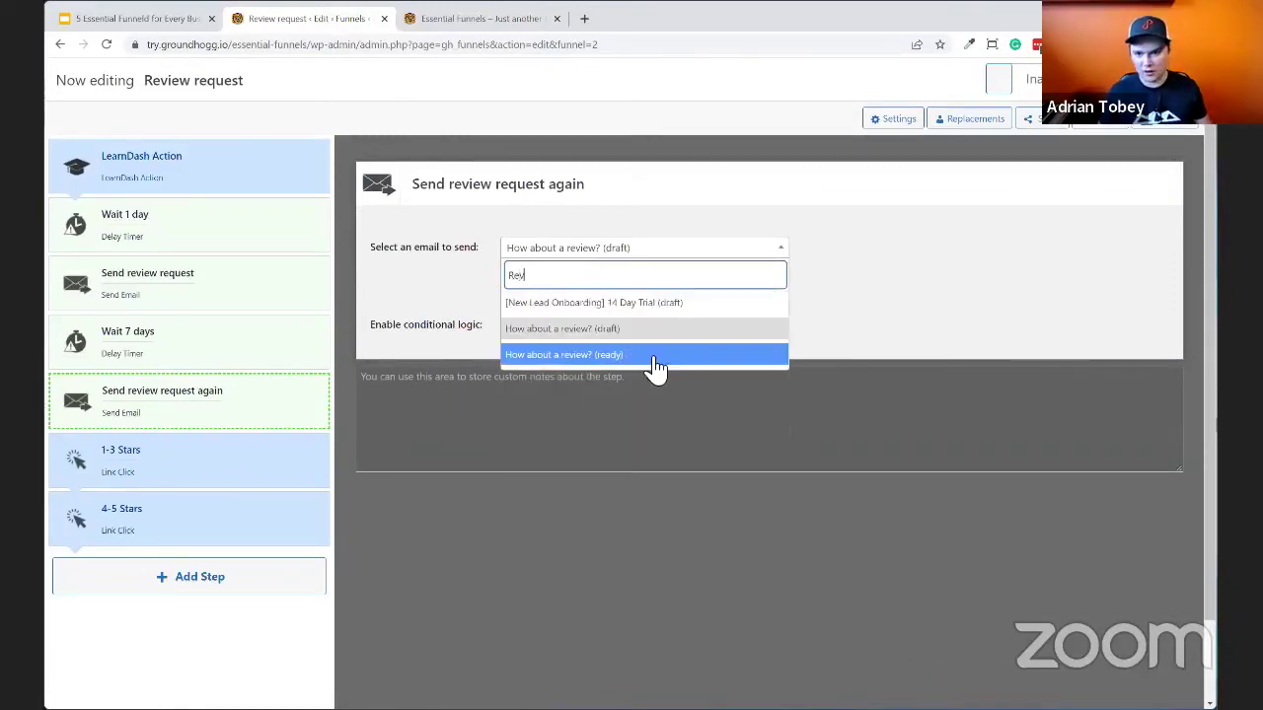
click(646, 357)
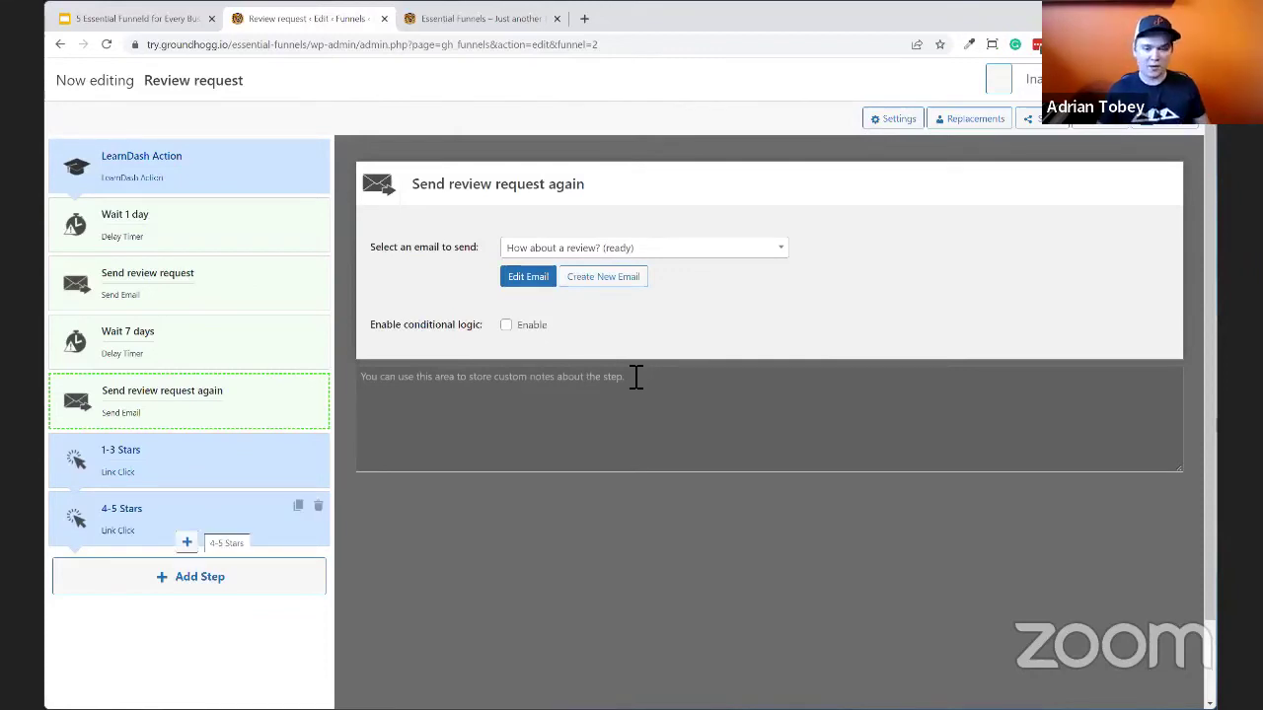
Inspect the tracking link and redirect address of the 1-3 Stars link-click step and open the redirect page.
click(210, 459)
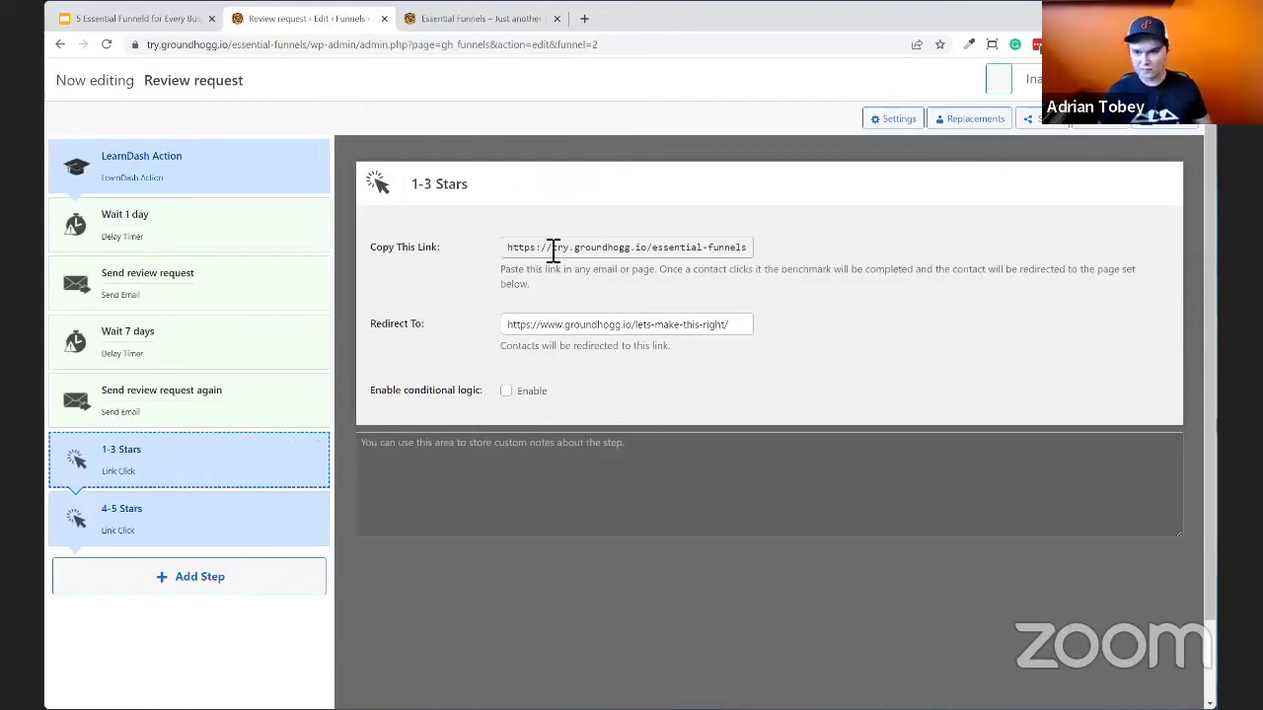
click(552, 247)
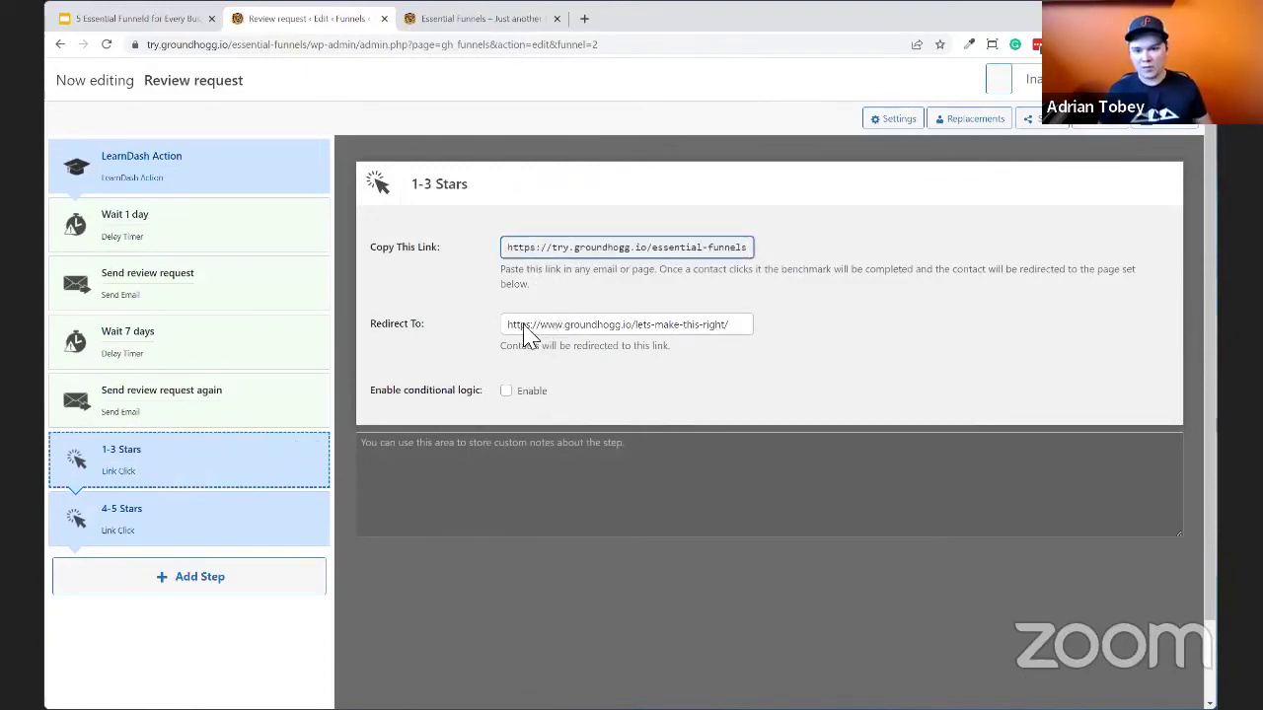
drag(528, 325, 575, 329)
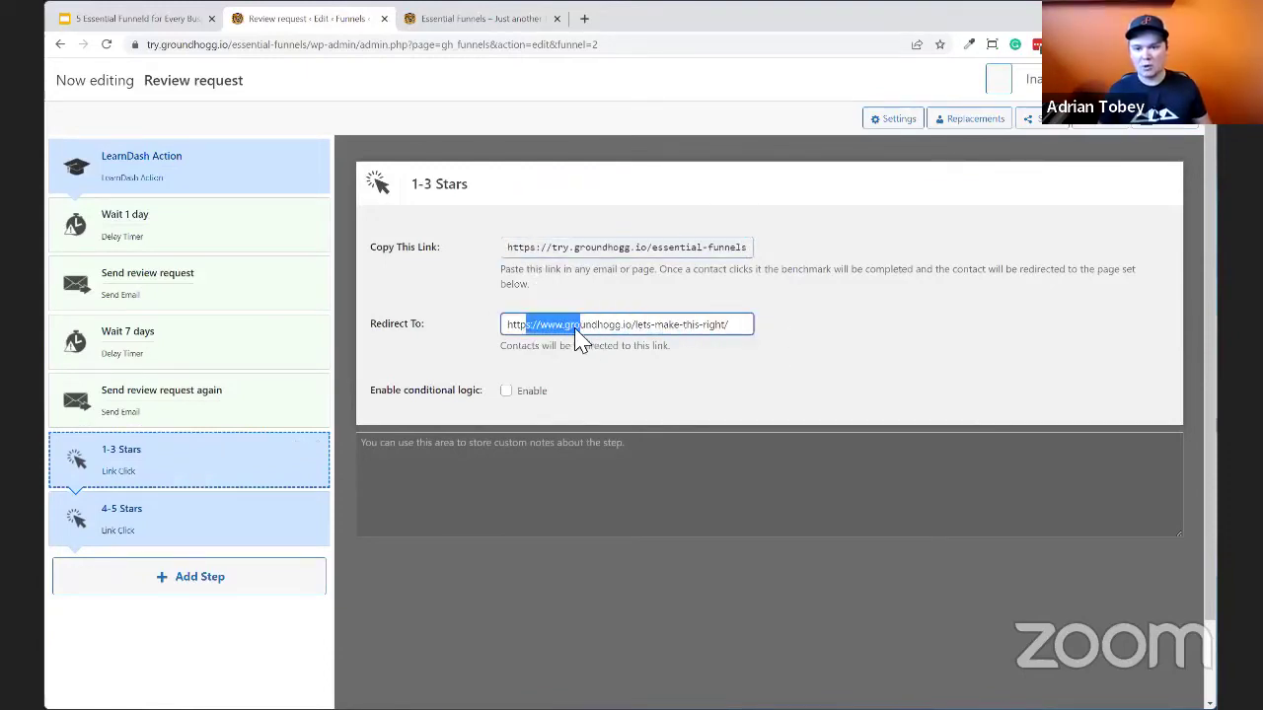
triple_click(574, 329)
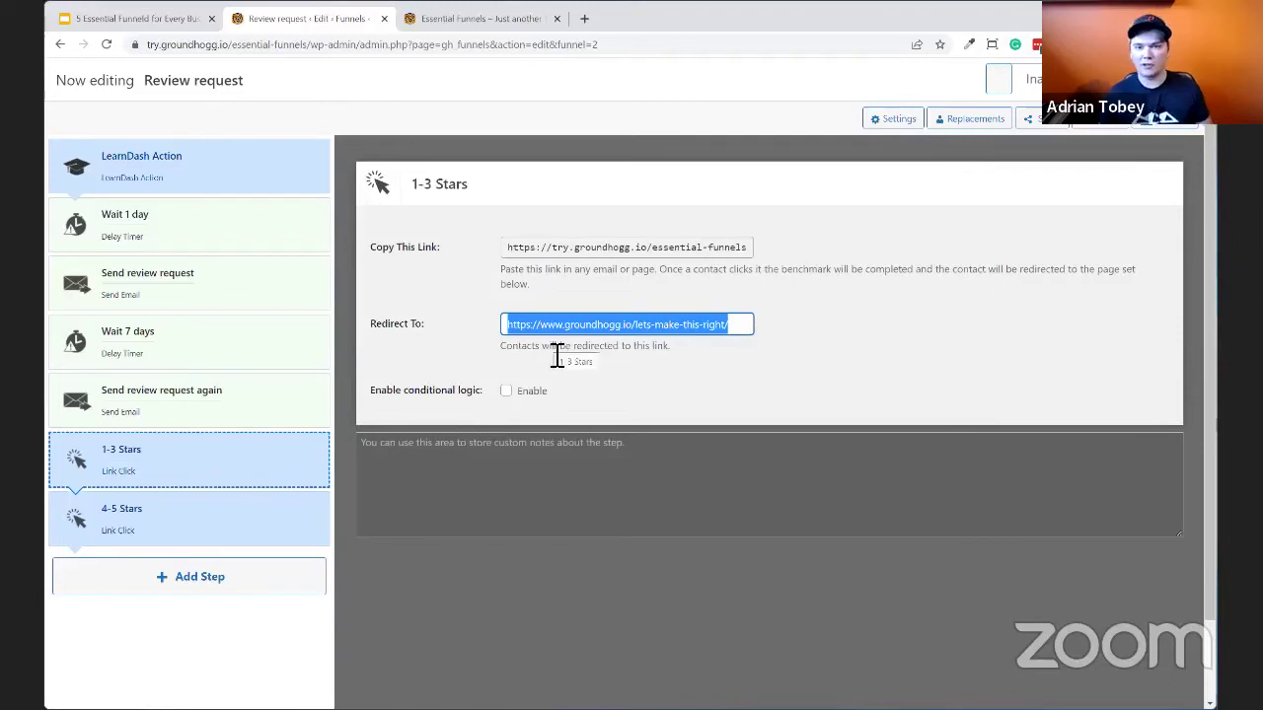
right_click(619, 325)
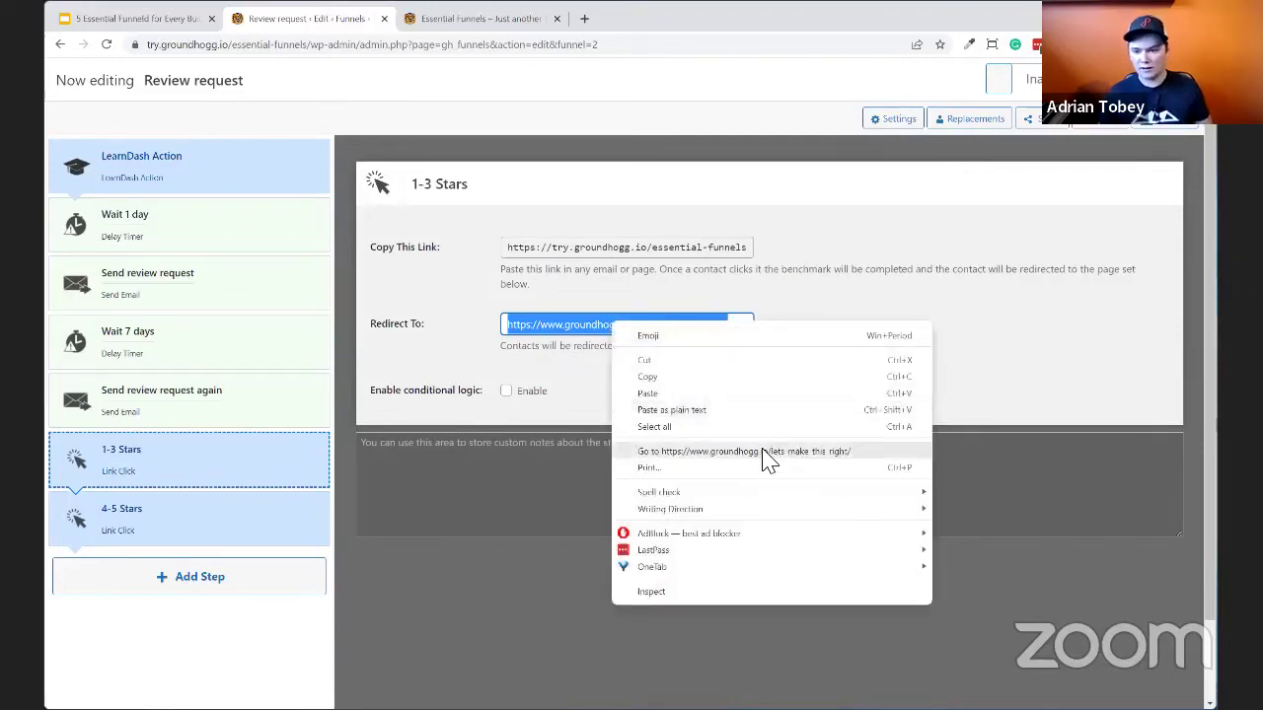
click(766, 456)
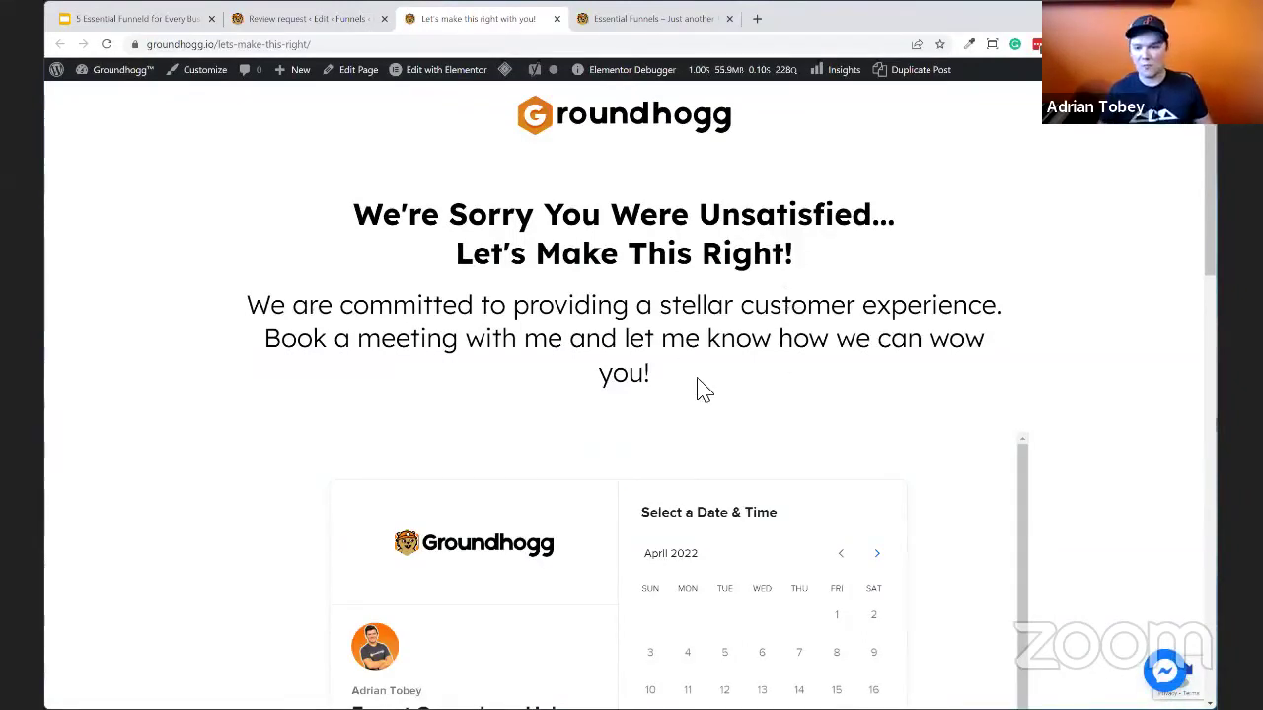
Examine the redirect page's apology message, meeting calendar and commitment statement, and select the page's web address.
drag(699, 389, 657, 307)
click(540, 369)
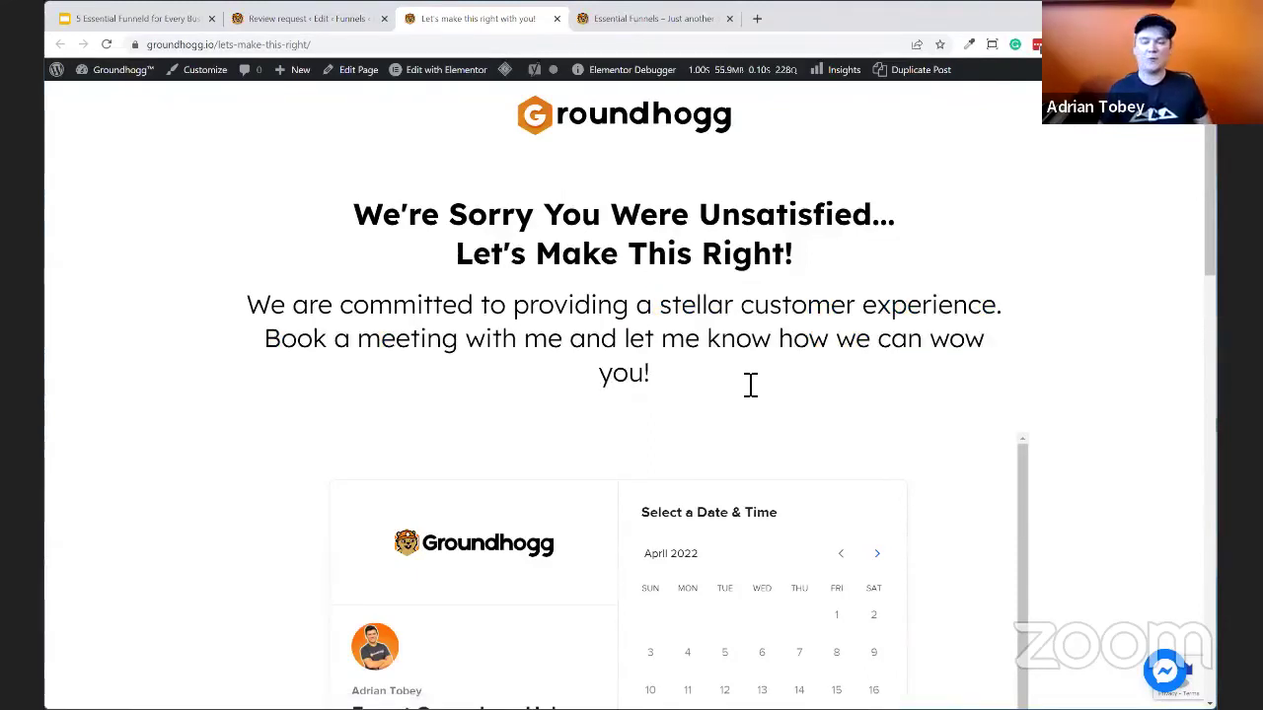
scroll(756, 386, down, 3)
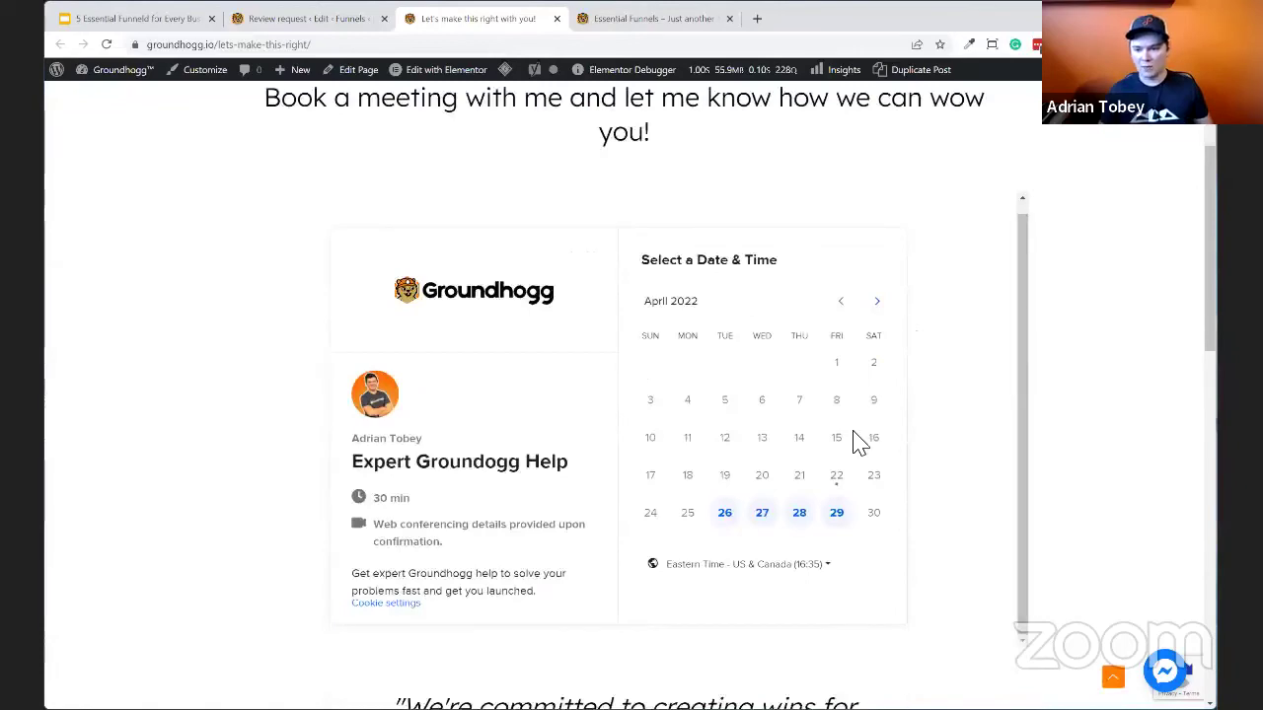
scroll(859, 443, down, 3)
scroll(690, 479, up, 3)
scroll(798, 443, down, 5)
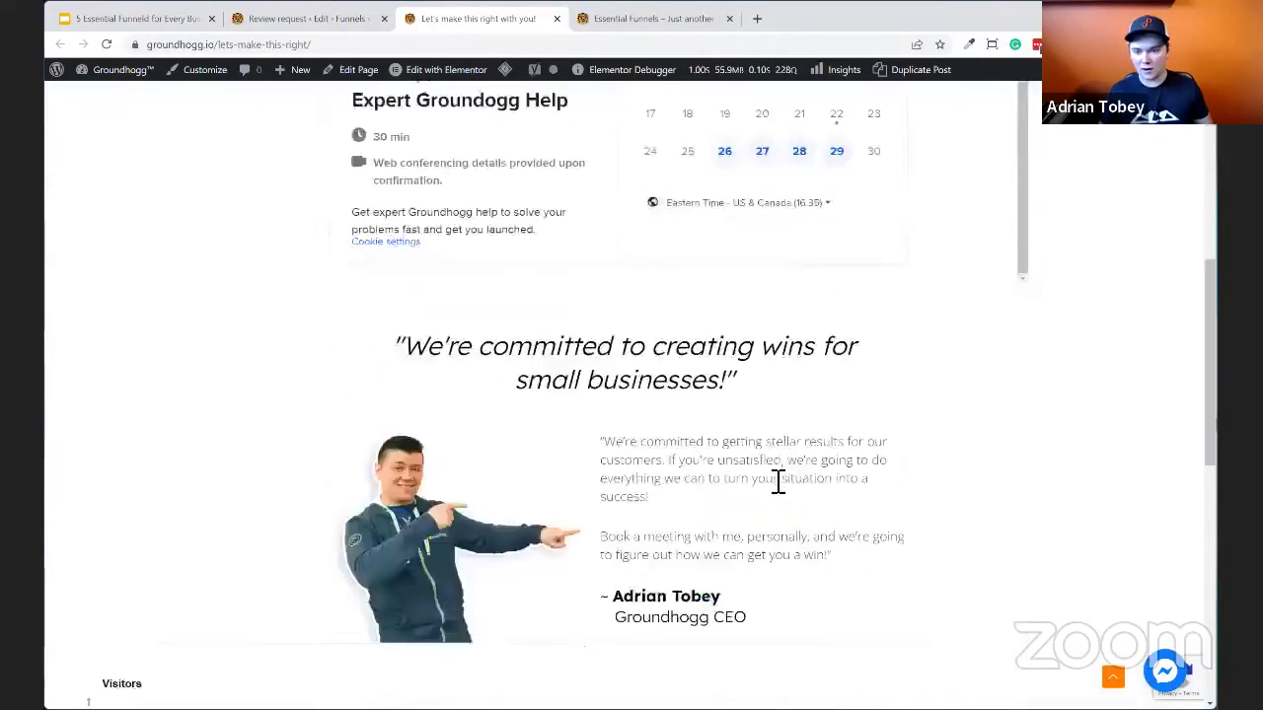
scroll(888, 503, up, 4)
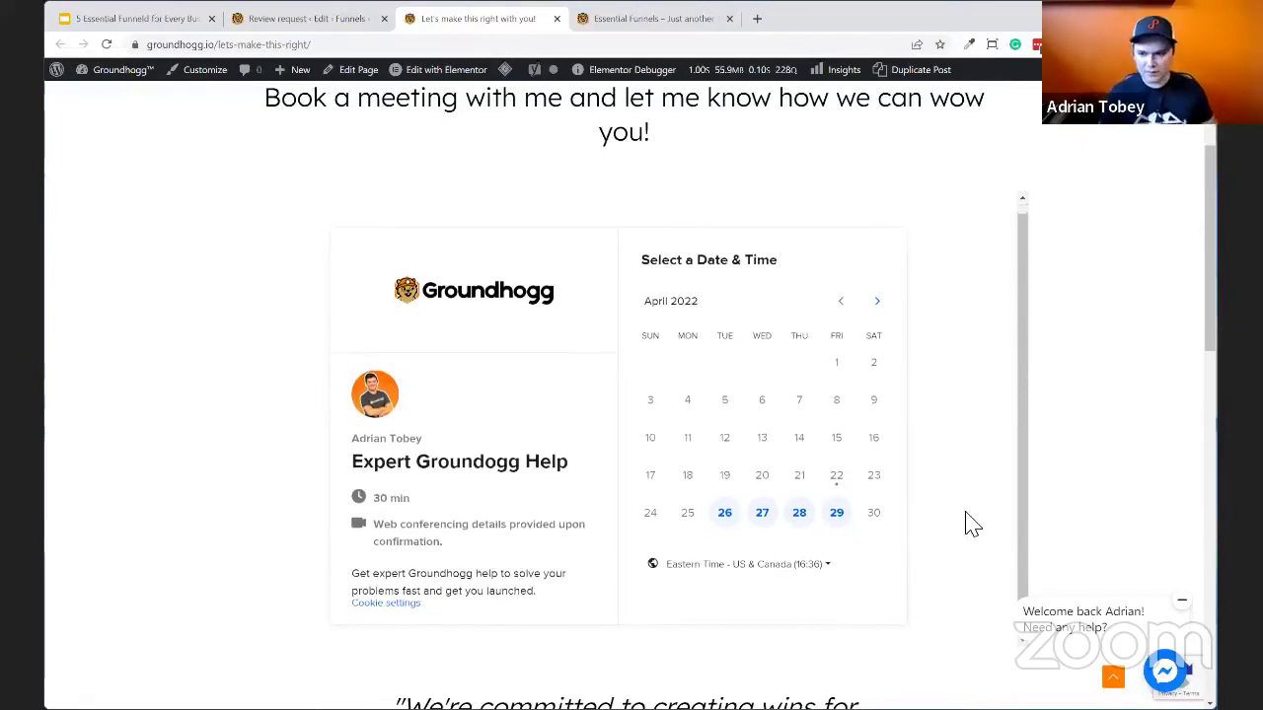
scroll(1090, 500, up, 3)
scroll(1088, 502, down, 7)
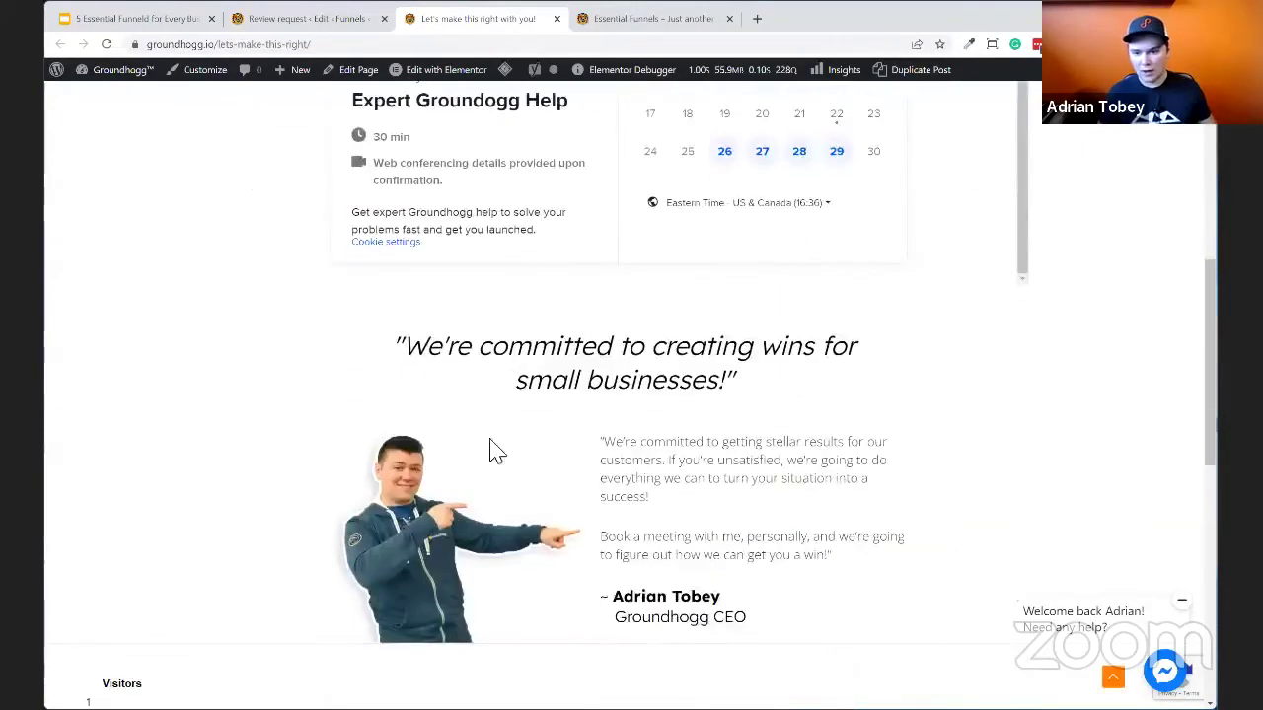
scroll(815, 591, down, 5)
scroll(907, 552, up, 11)
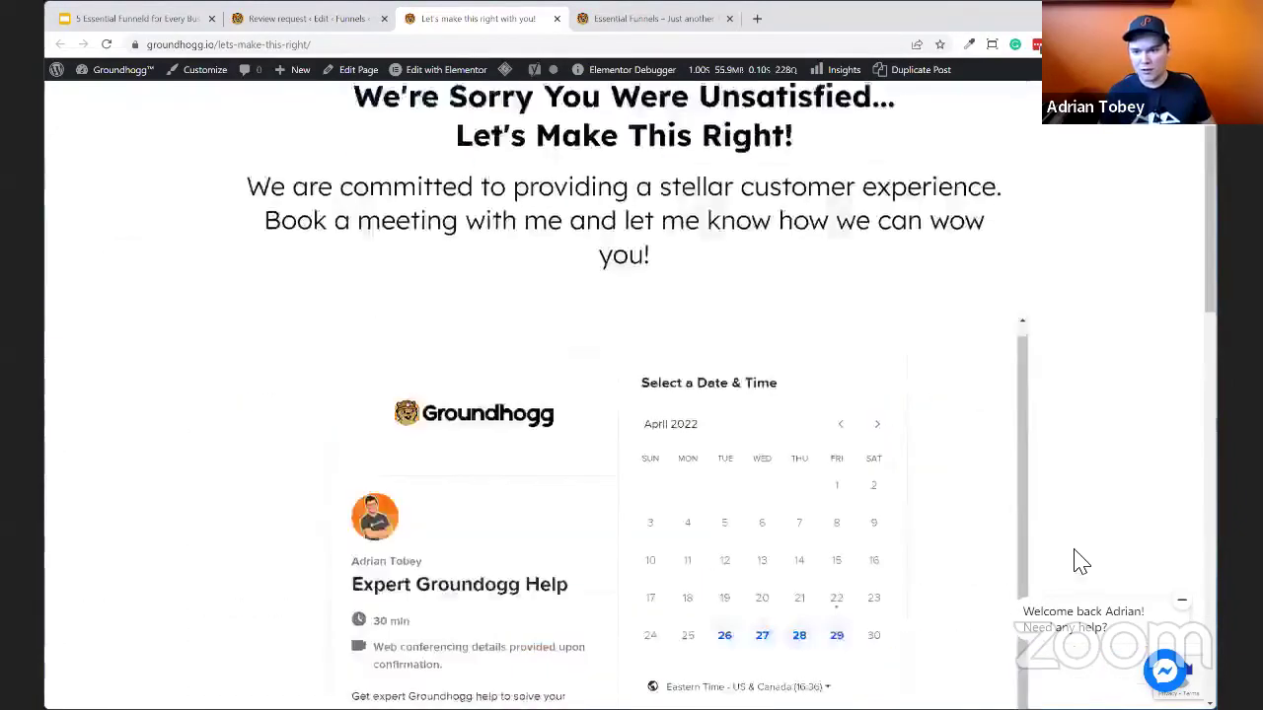
click(353, 49)
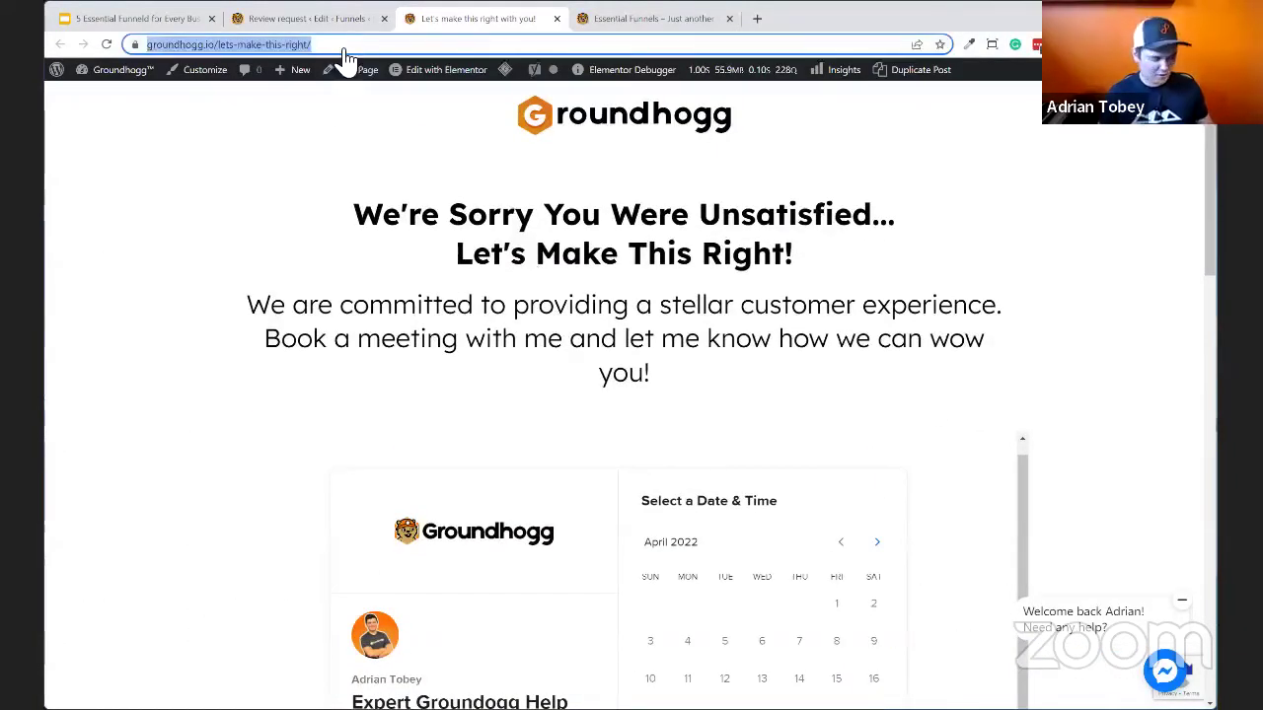
Return to the Review request funnel and inspect the redirect address of the 4-5 Stars link-click step.
key(alt+Tab)
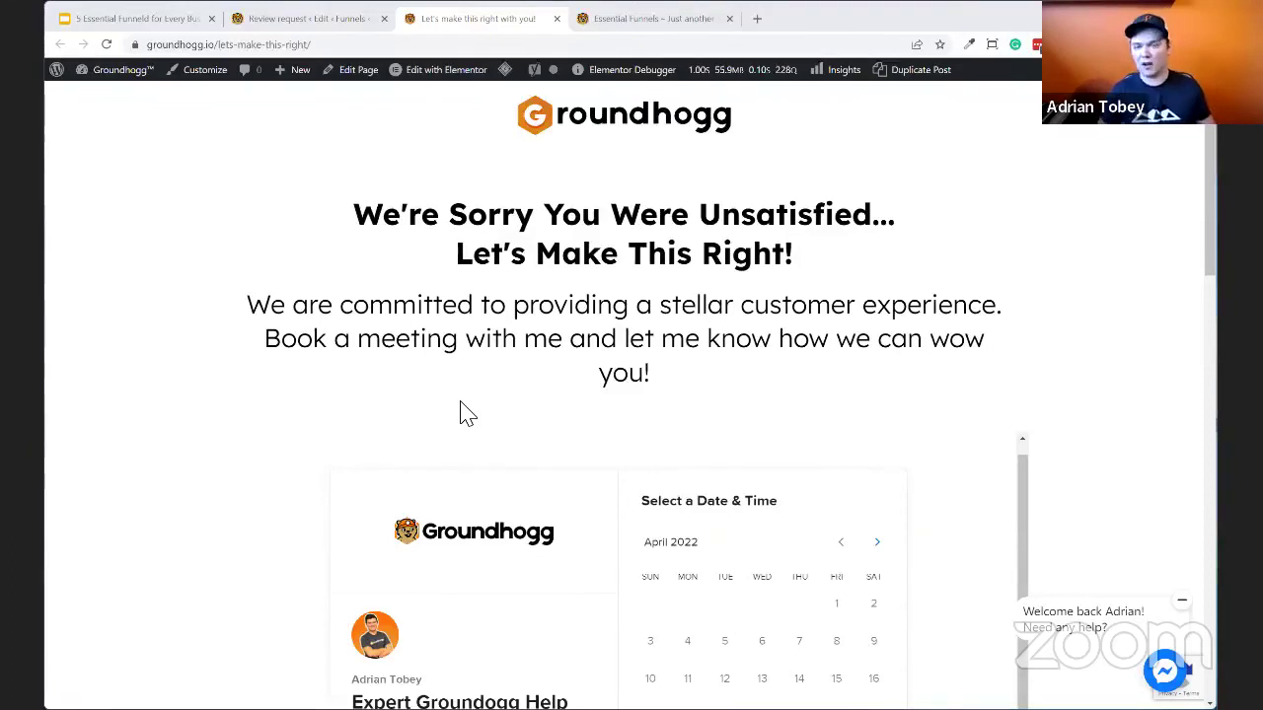
click(335, 21)
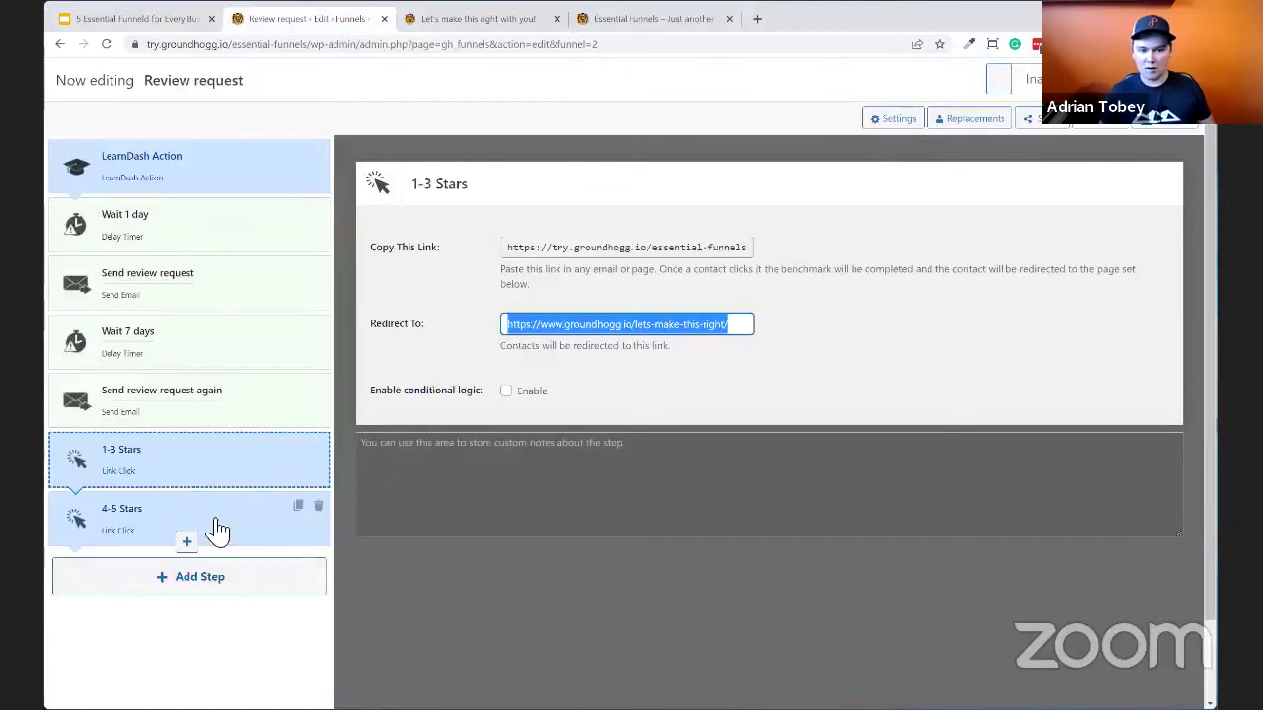
click(251, 525)
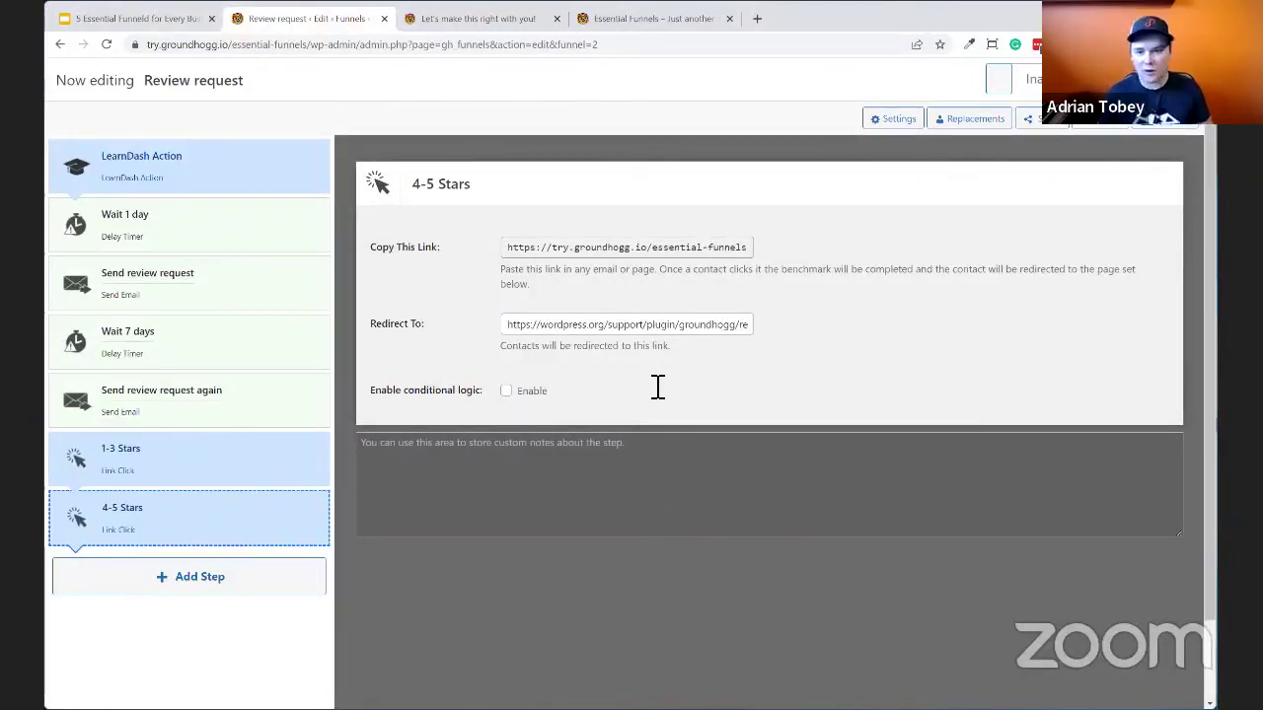
drag(598, 325, 767, 328)
click(690, 344)
click(696, 333)
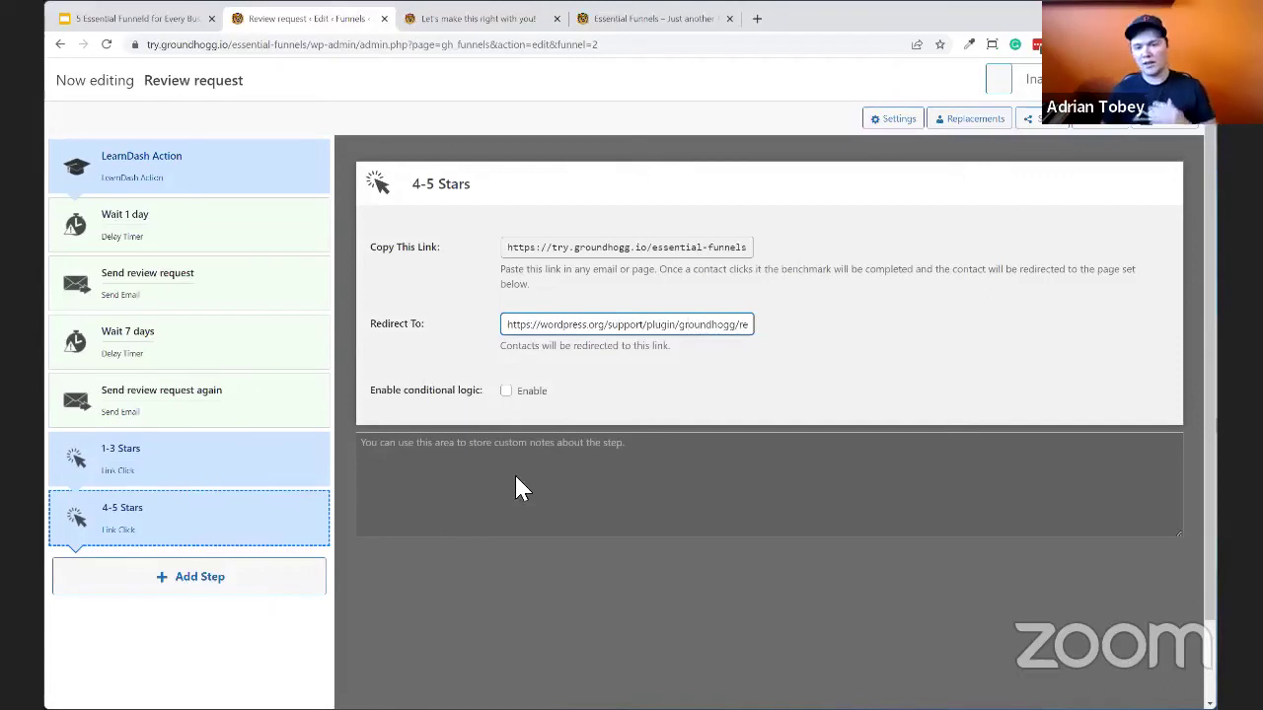
Copy the 4-5 Stars tracking link, set it as the link of the last two stars in the "Send review request again" email, and update the email.
click(618, 247)
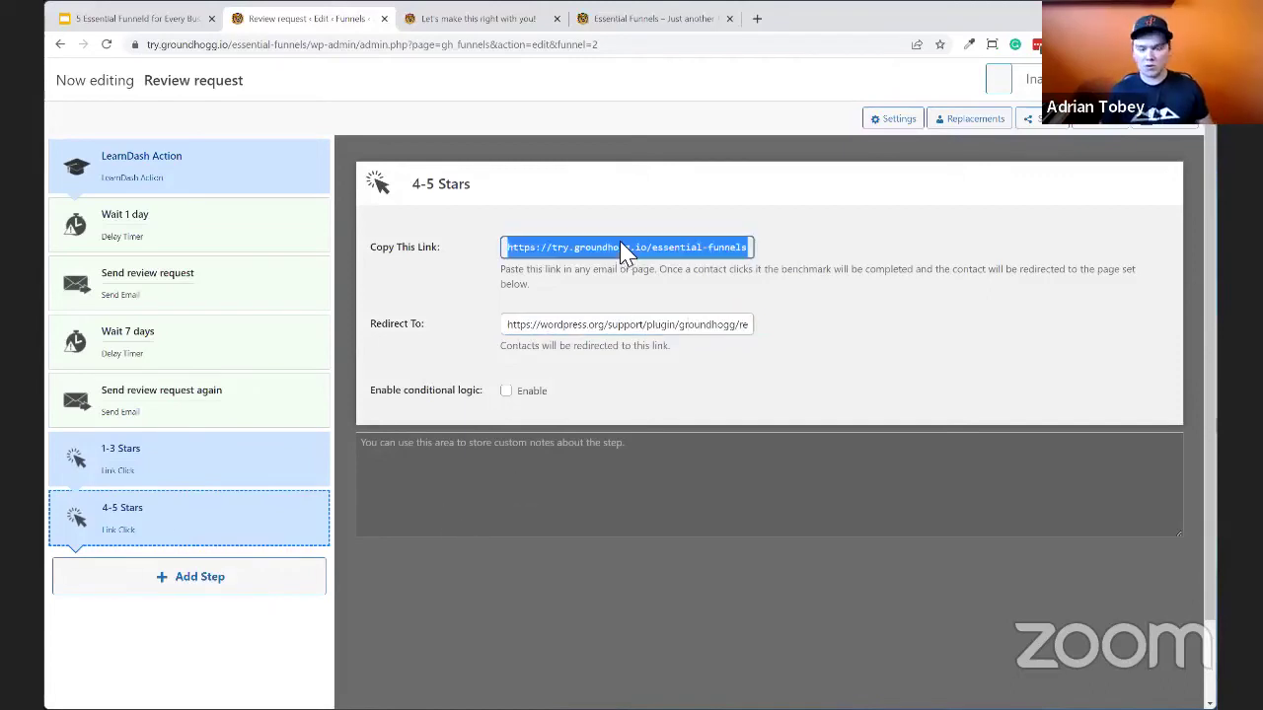
click(195, 400)
click(527, 277)
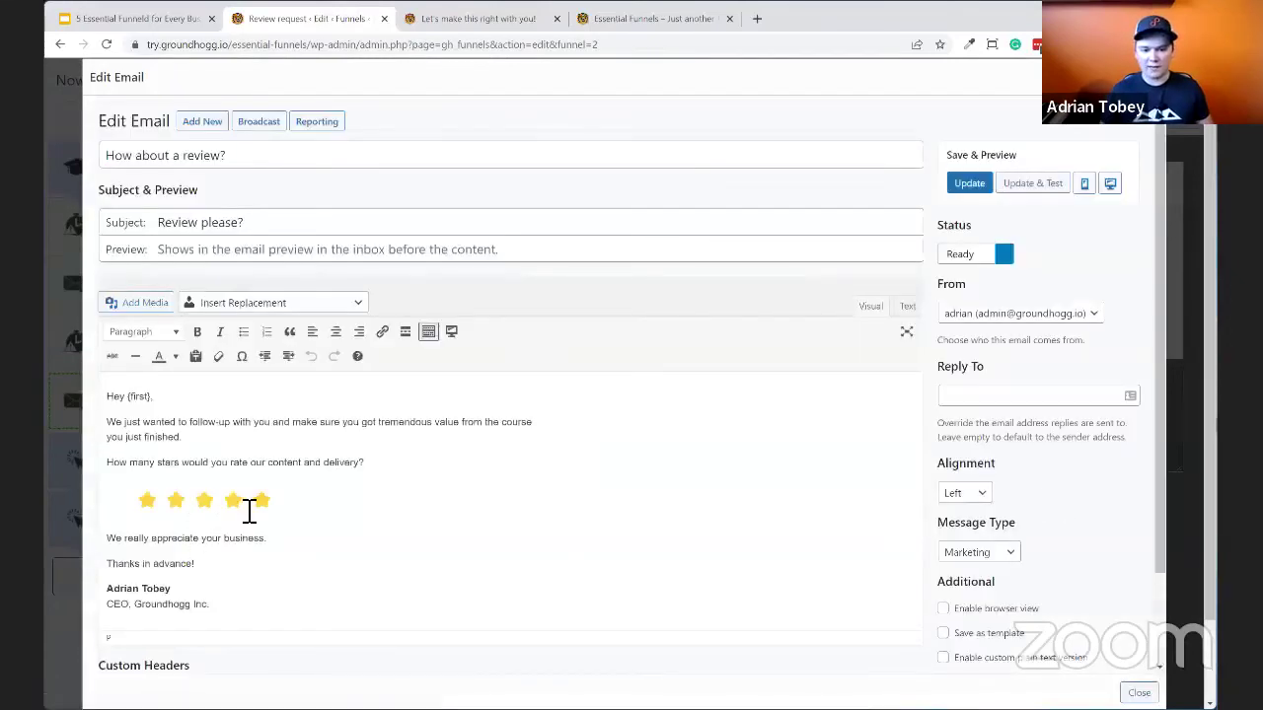
click(249, 509)
click(337, 533)
key(ctrl+v)
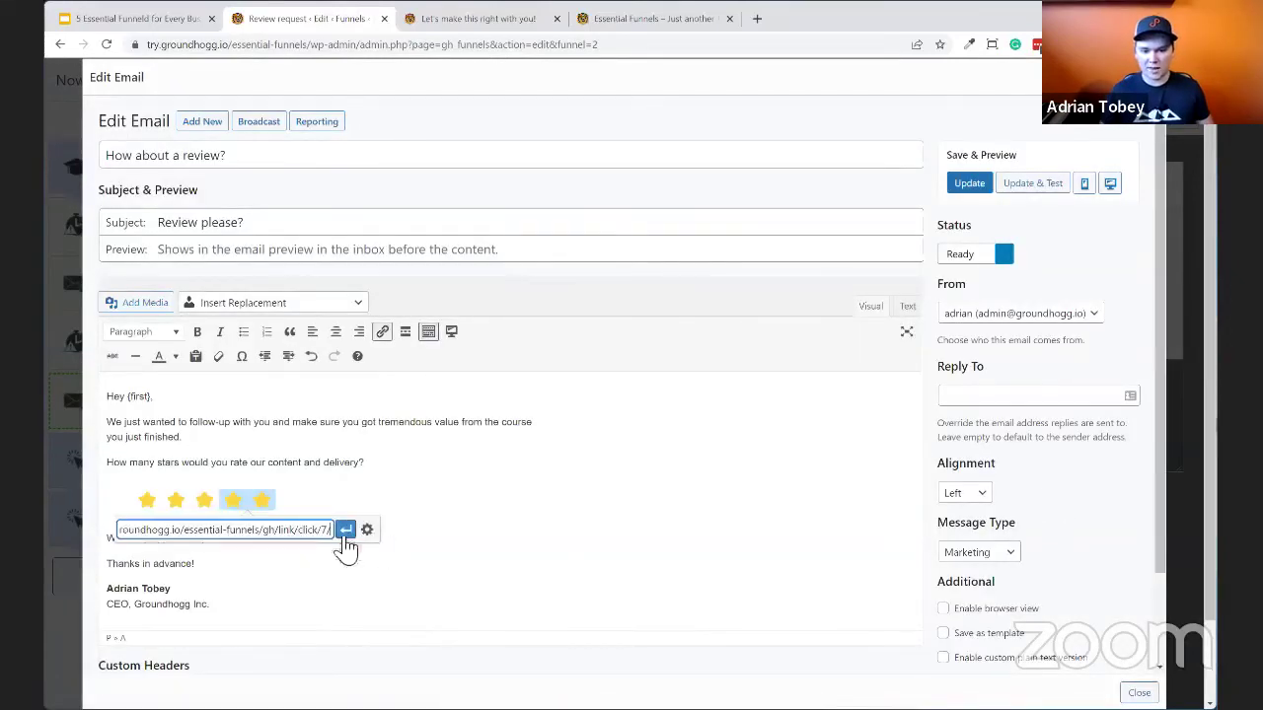
click(345, 533)
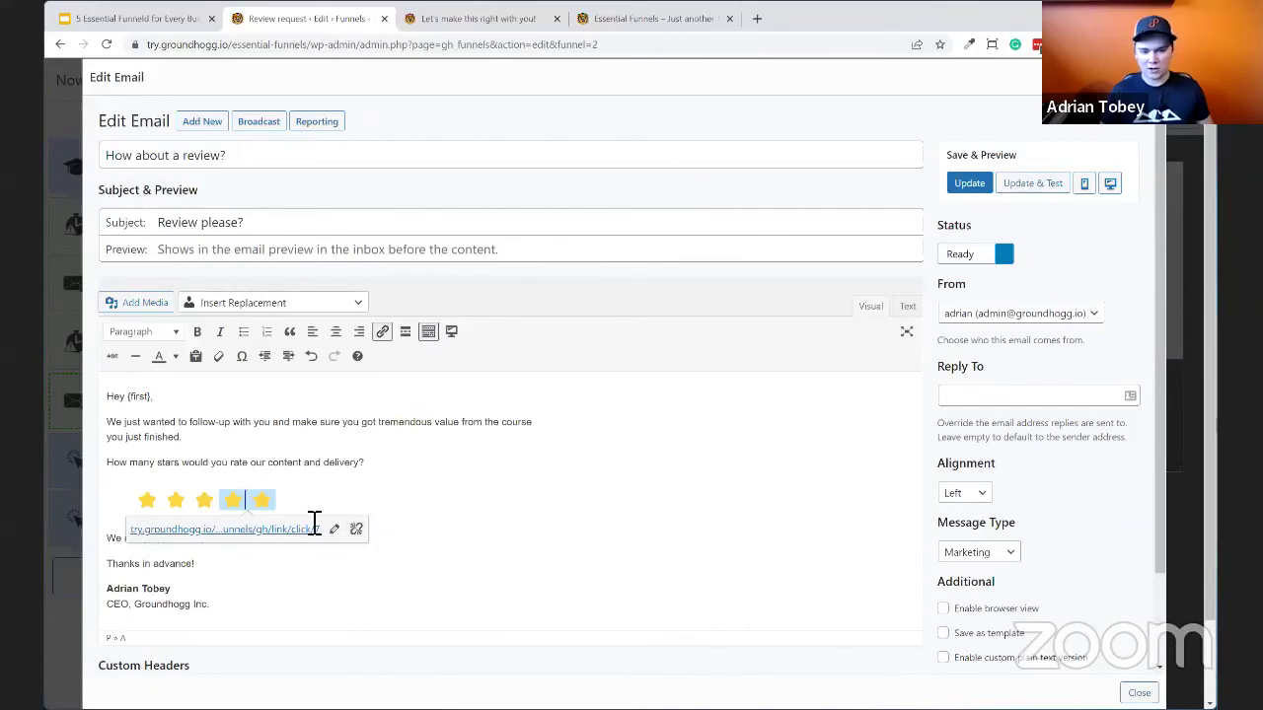
click(969, 184)
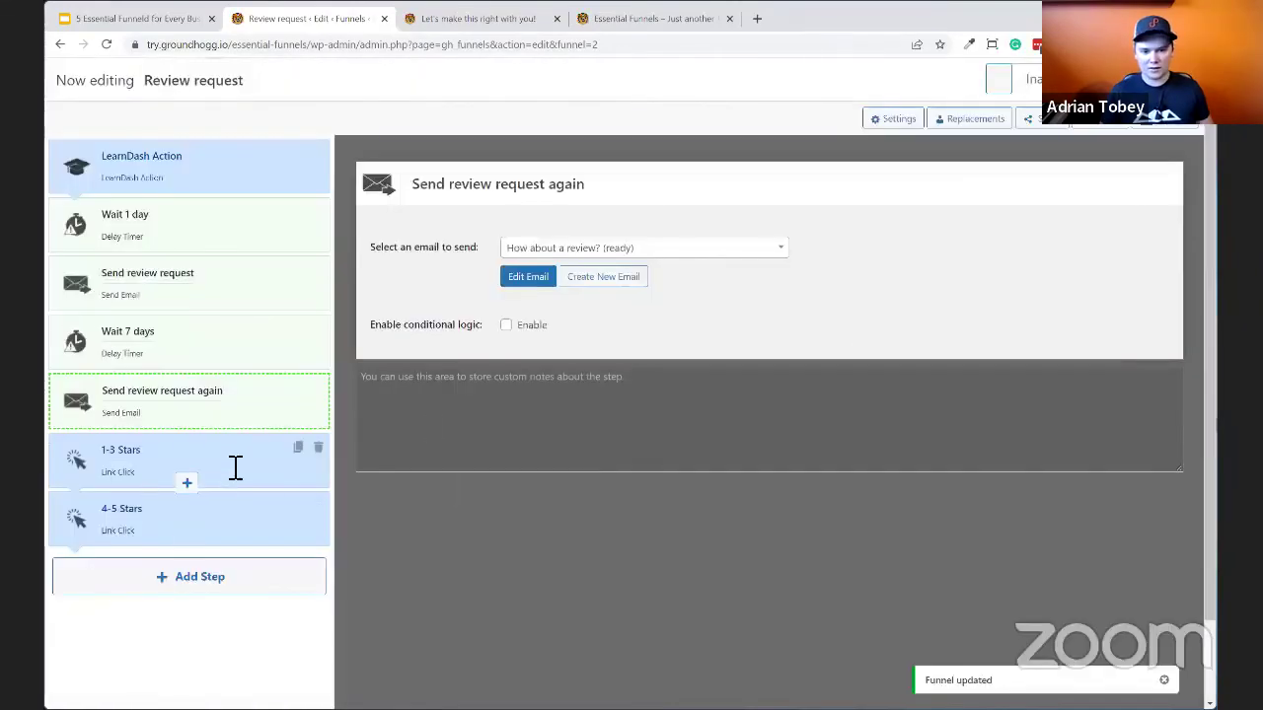
Copy the 1-3 Stars tracking link, set it on the first three stars in the "Send review request again" email, and save and close it.
click(236, 466)
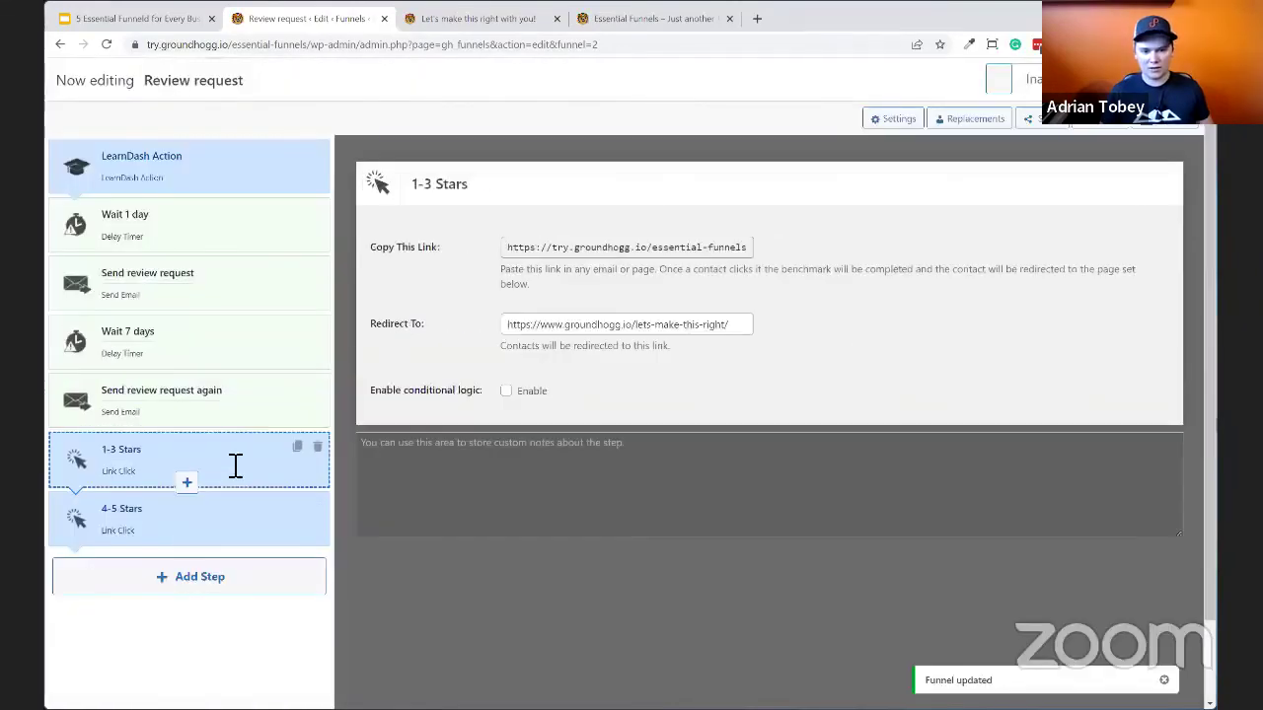
click(640, 248)
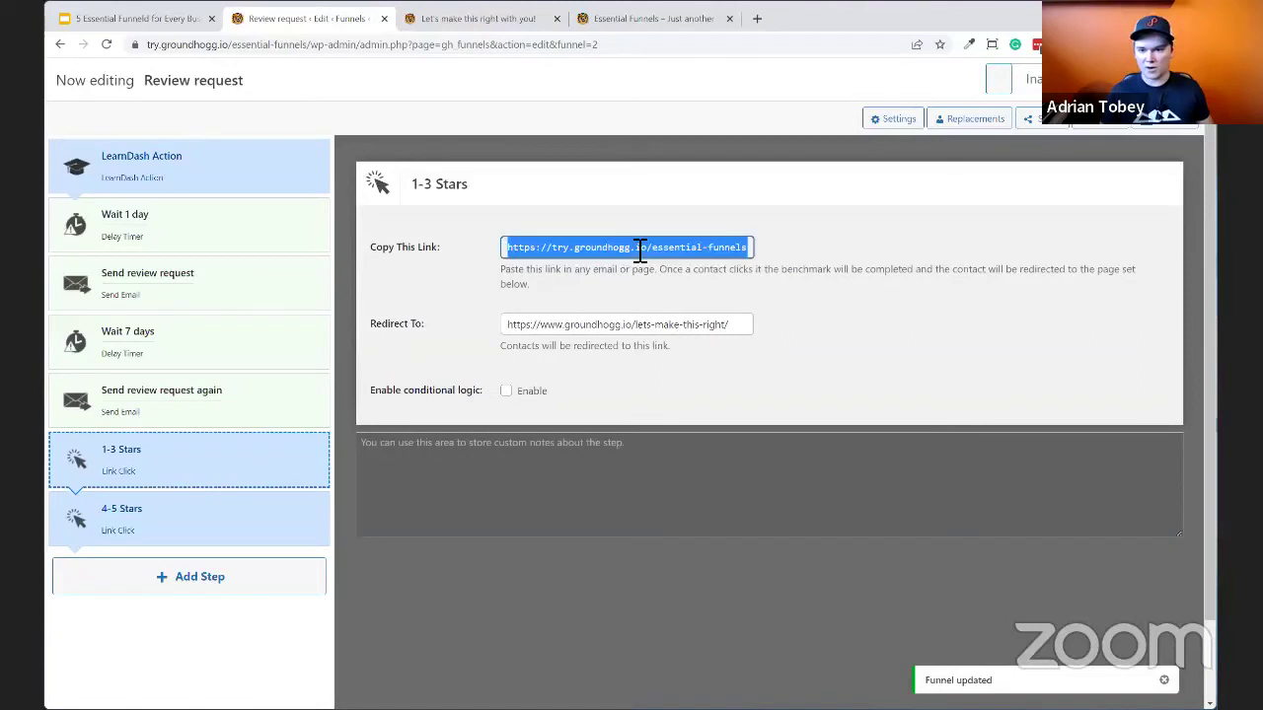
click(158, 410)
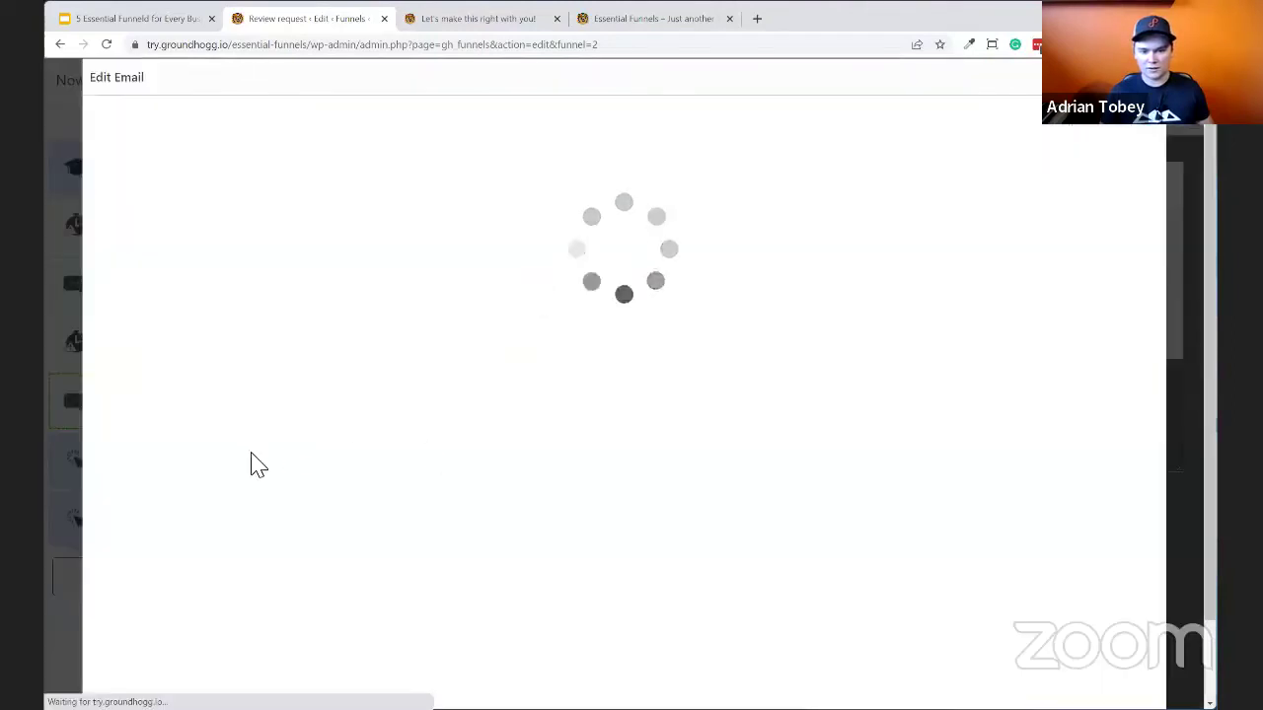
click(212, 500)
click(348, 538)
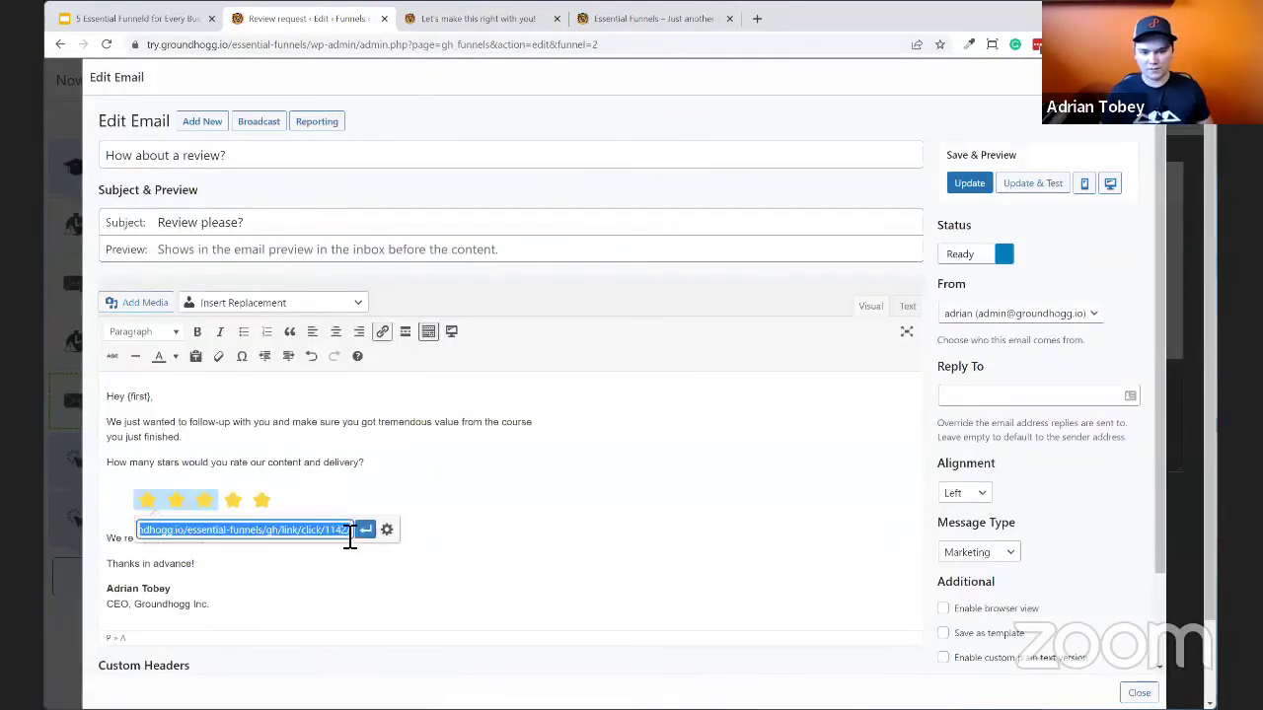
click(361, 541)
click(431, 462)
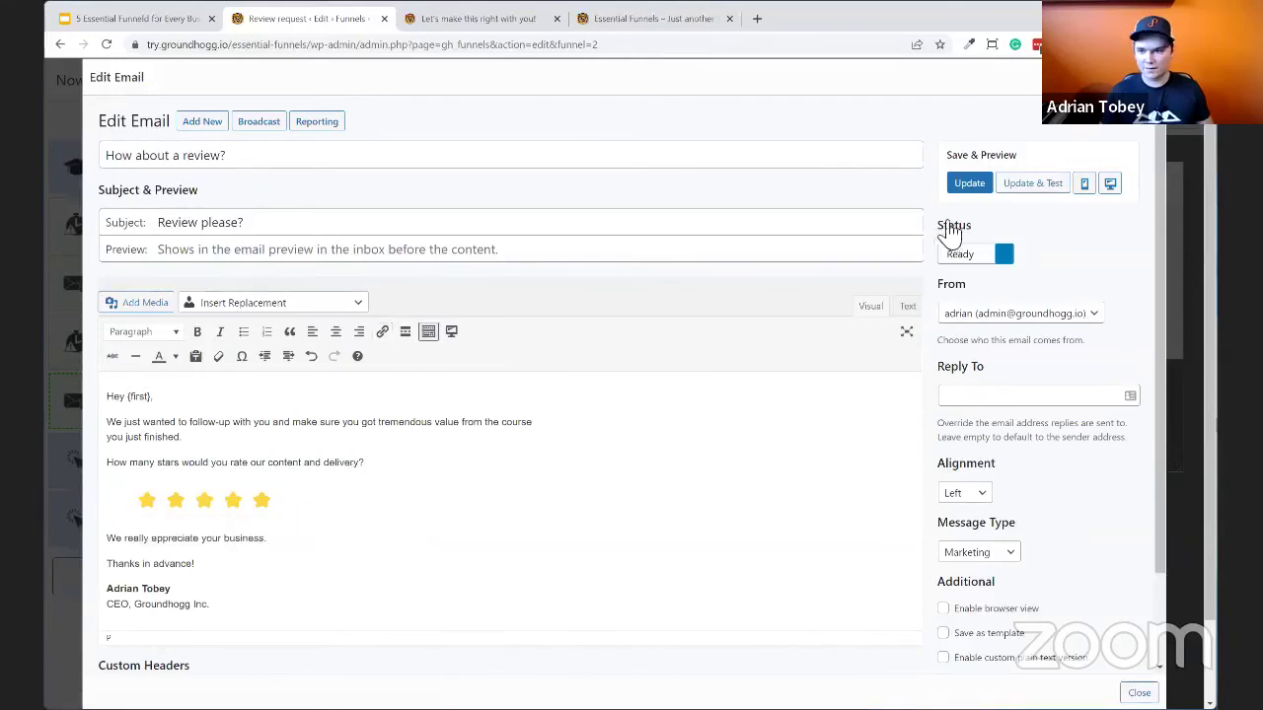
click(969, 182)
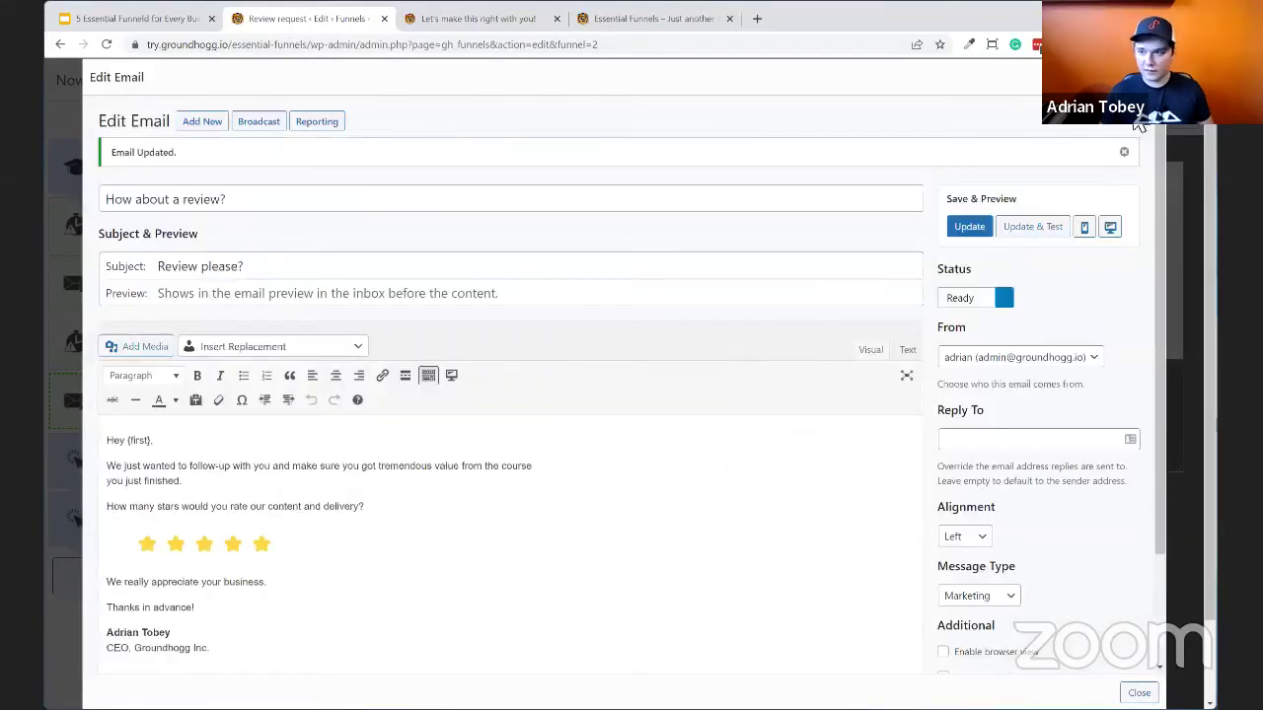
click(1144, 78)
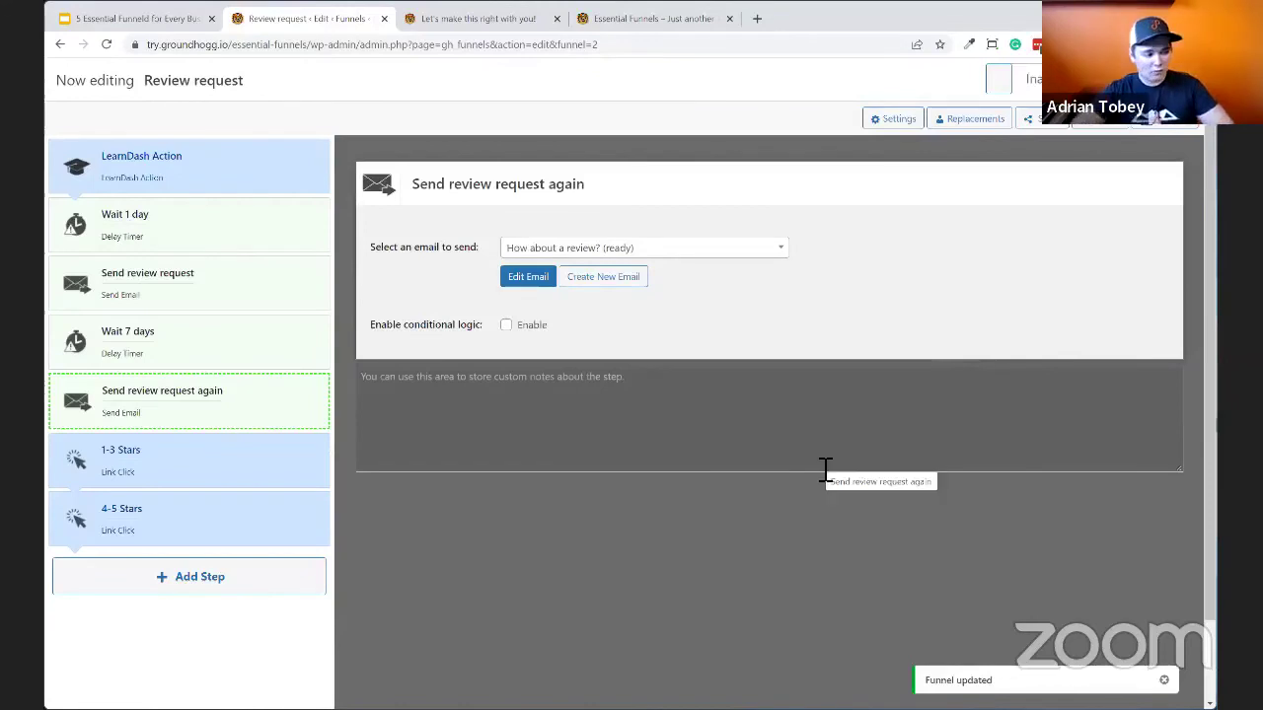
Review the settings of the LearnDash Action trigger and the Wait 1 day delay timer.
click(219, 196)
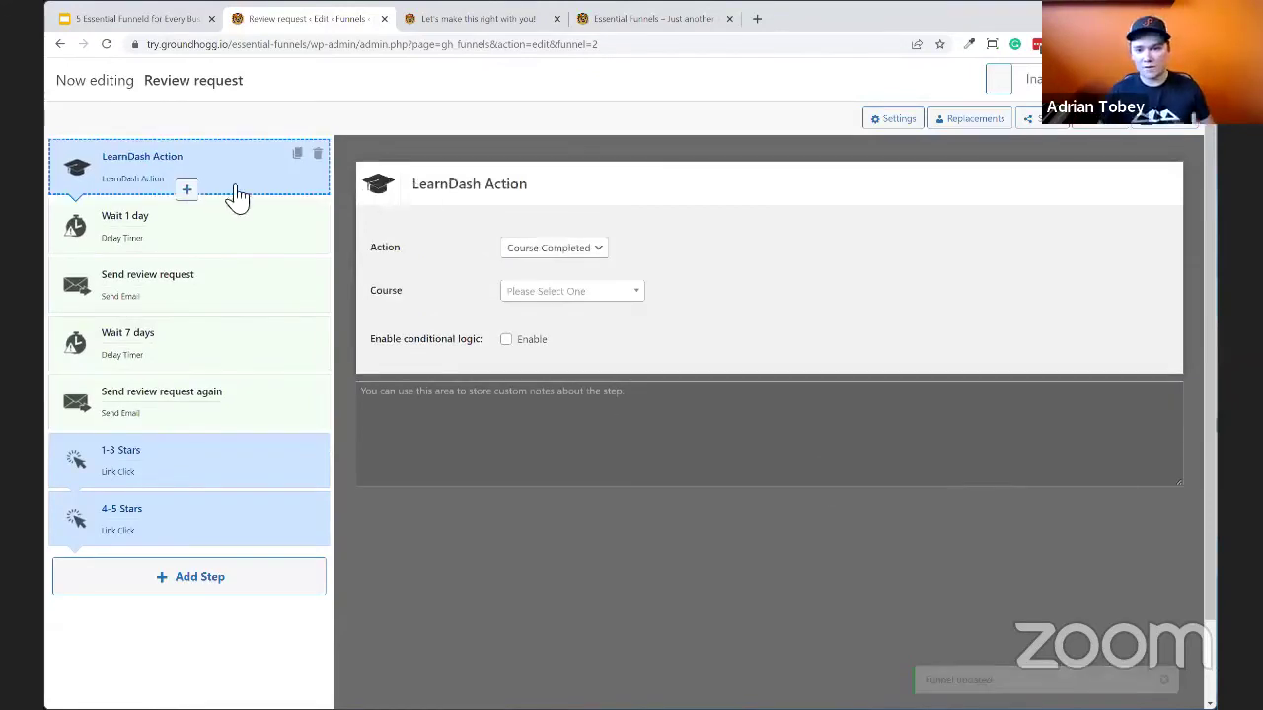
click(210, 239)
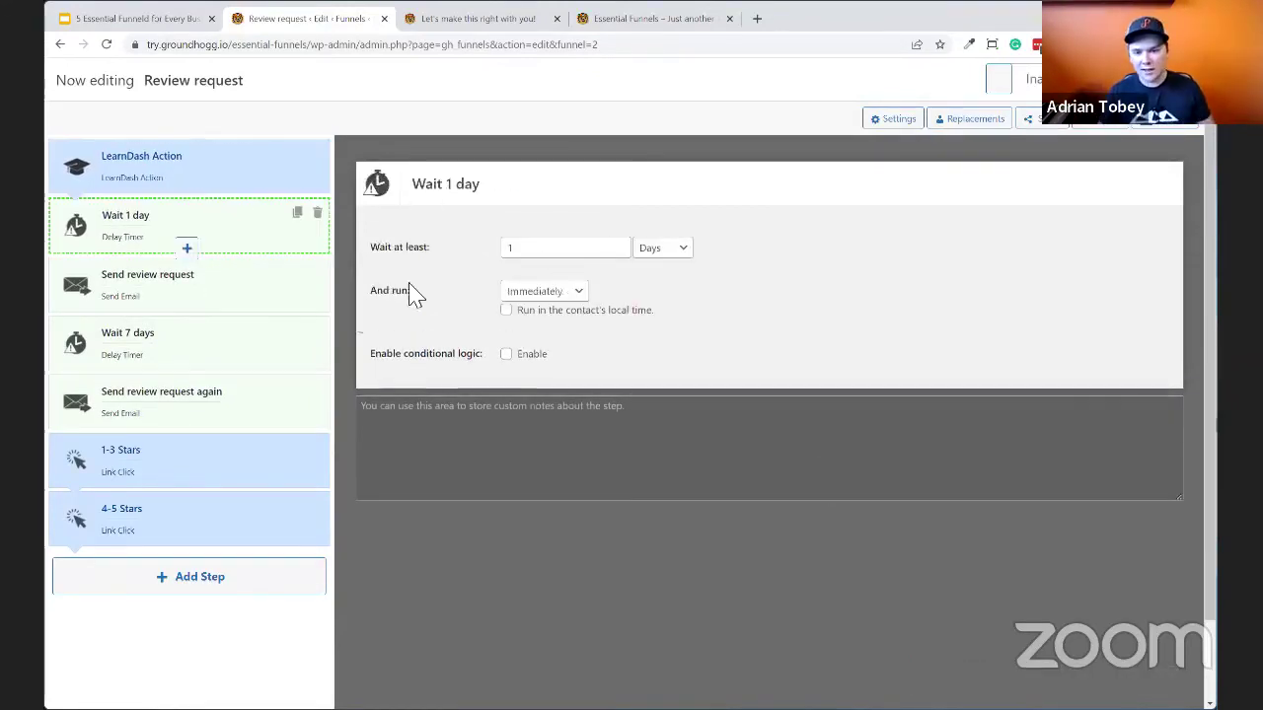
click(234, 288)
click(205, 221)
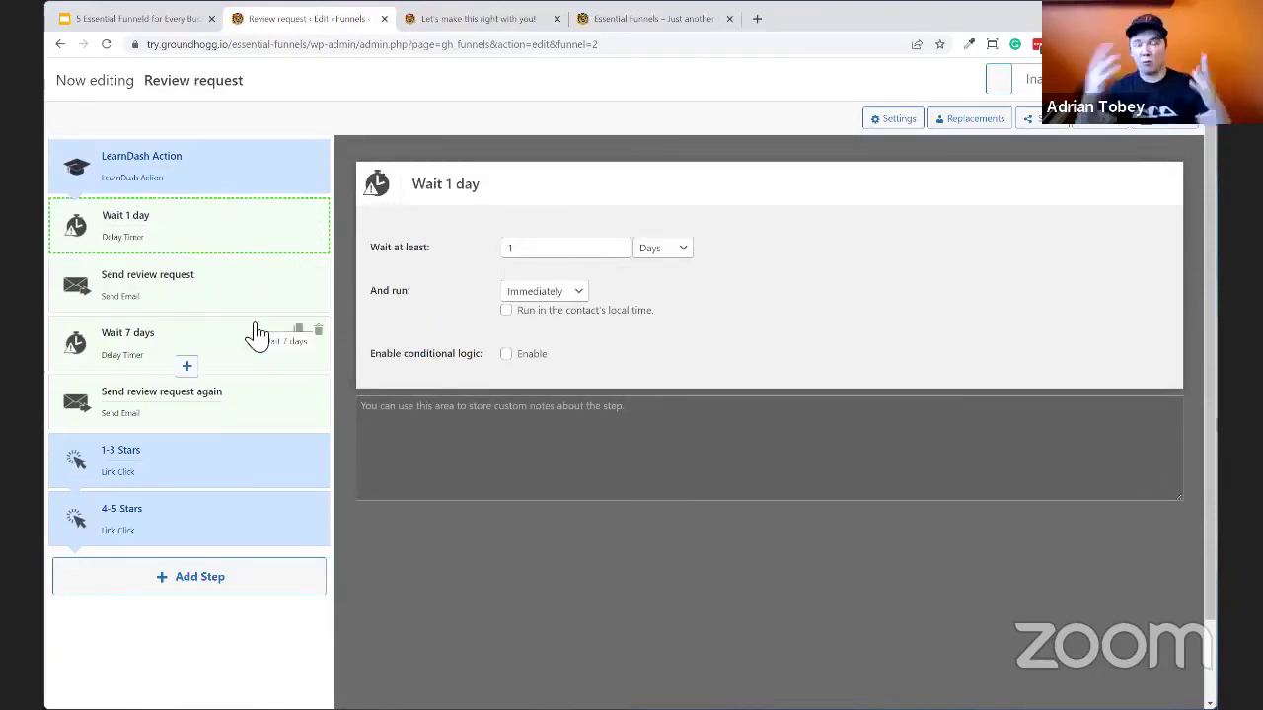
Check the links behind the last two and first three stars in the "Send review request" email, and close it.
click(248, 296)
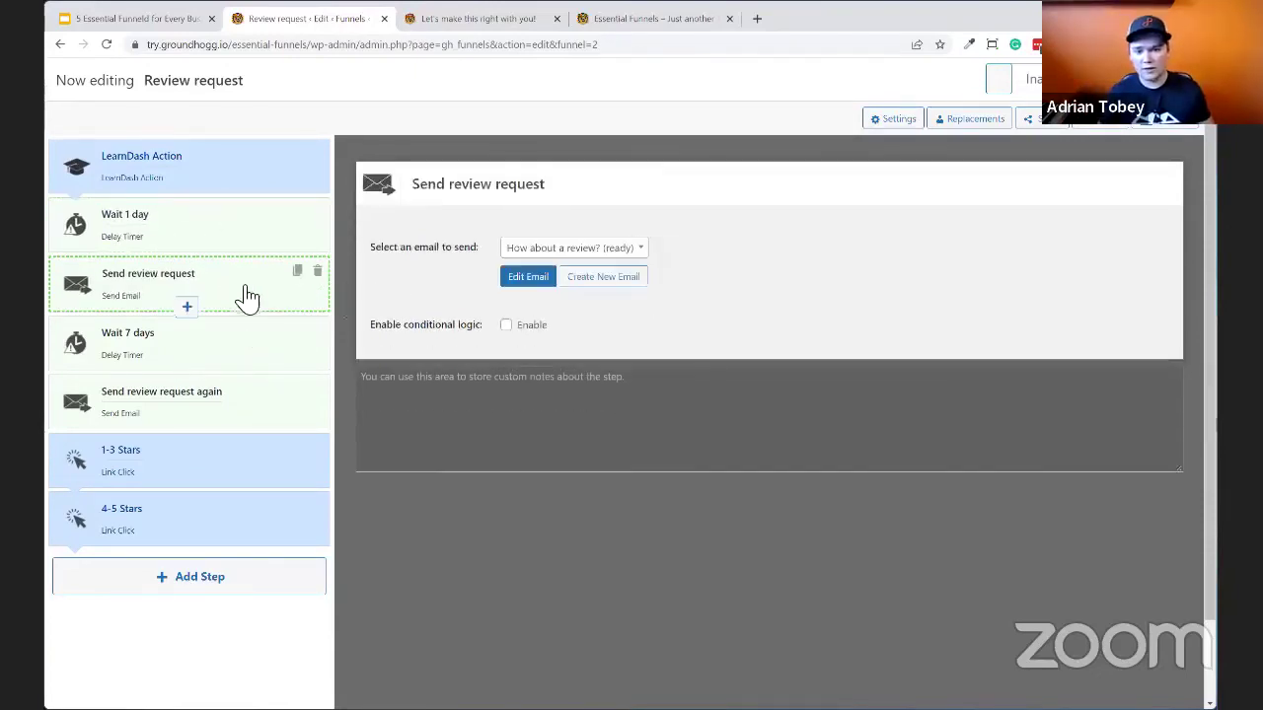
click(524, 279)
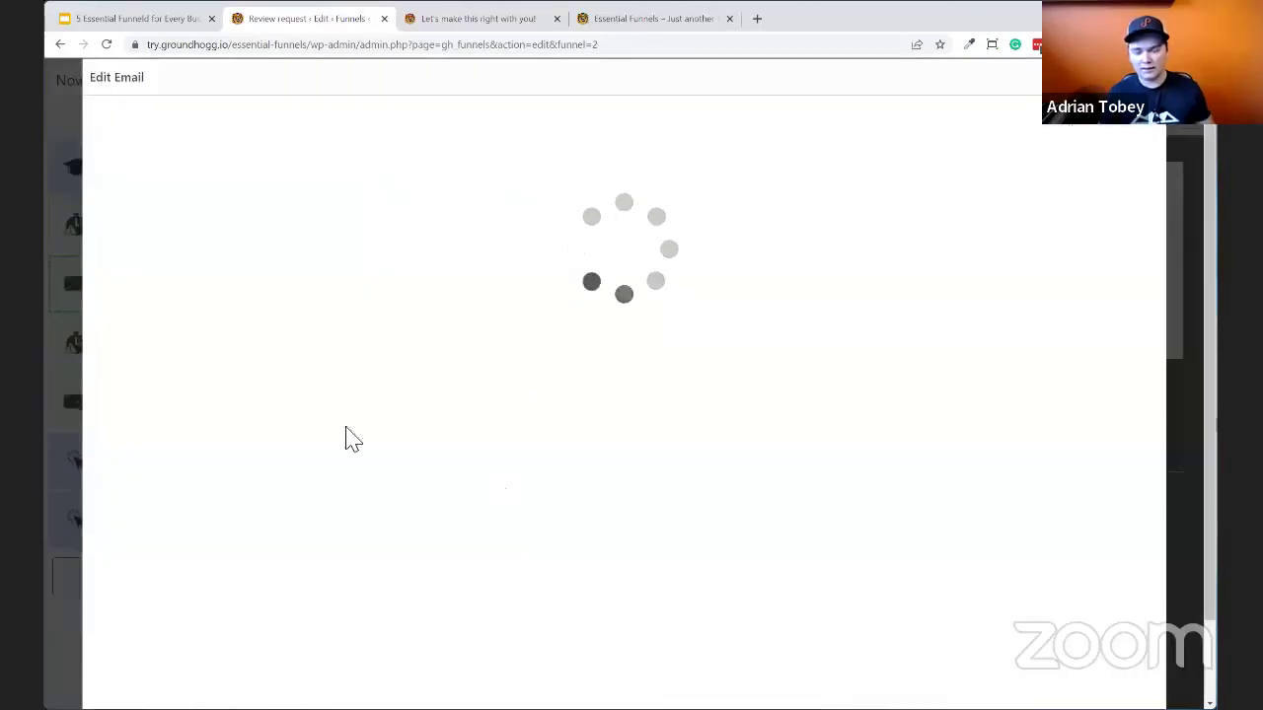
click(252, 503)
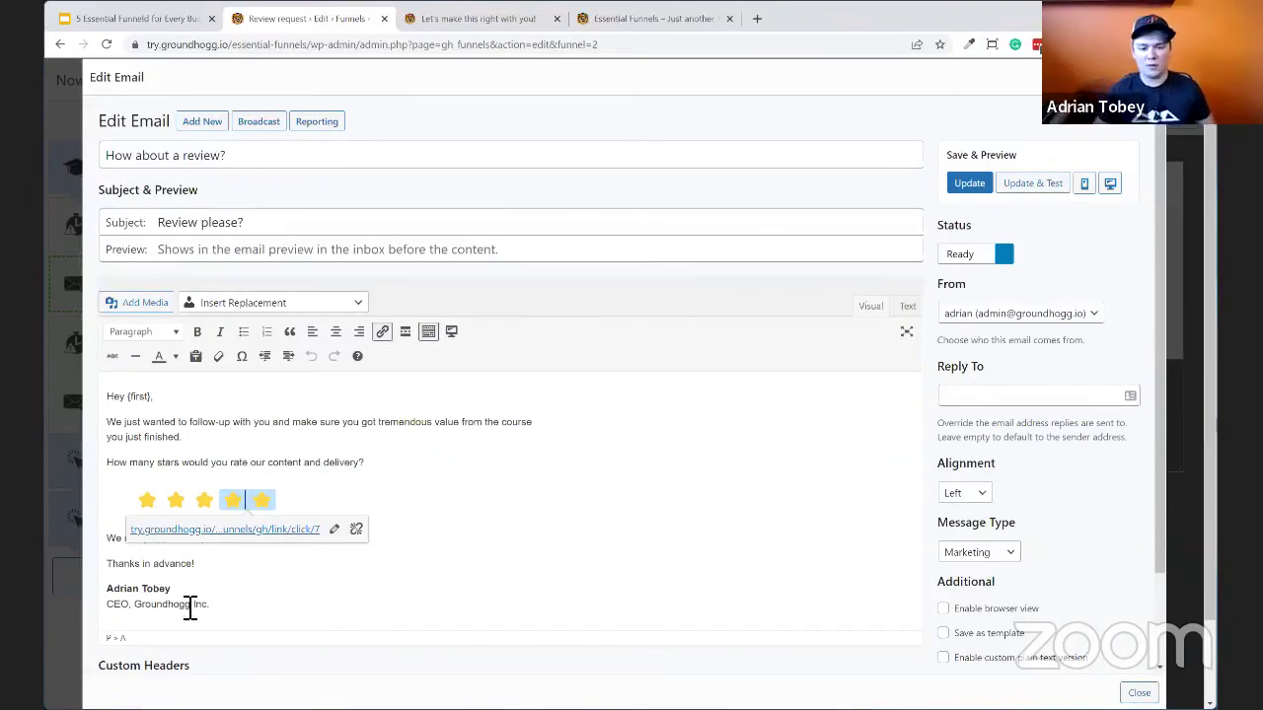
click(179, 502)
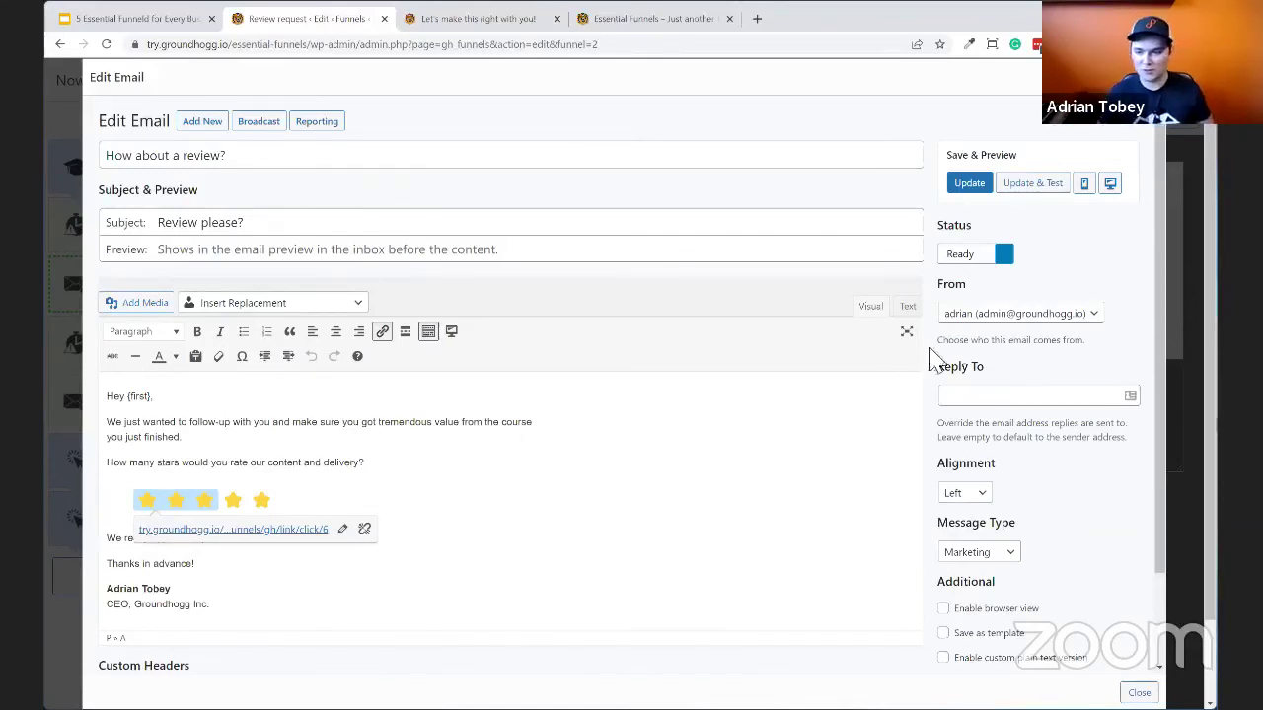
click(1145, 77)
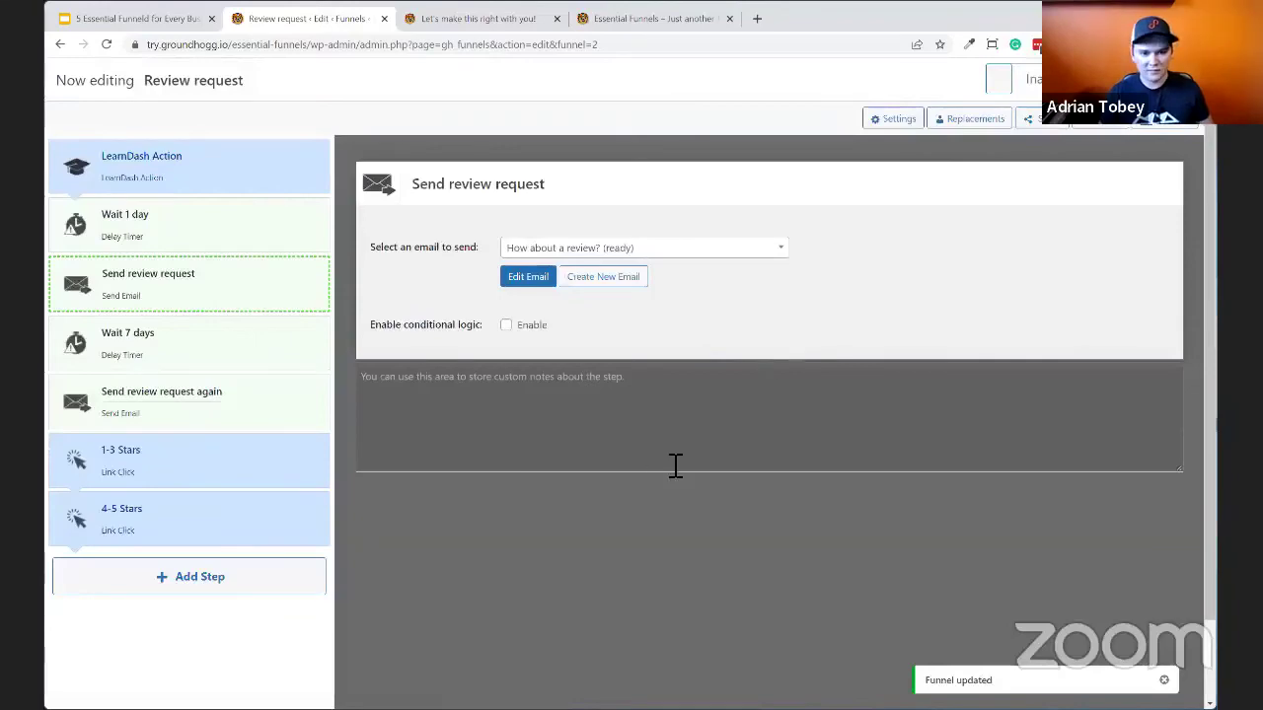